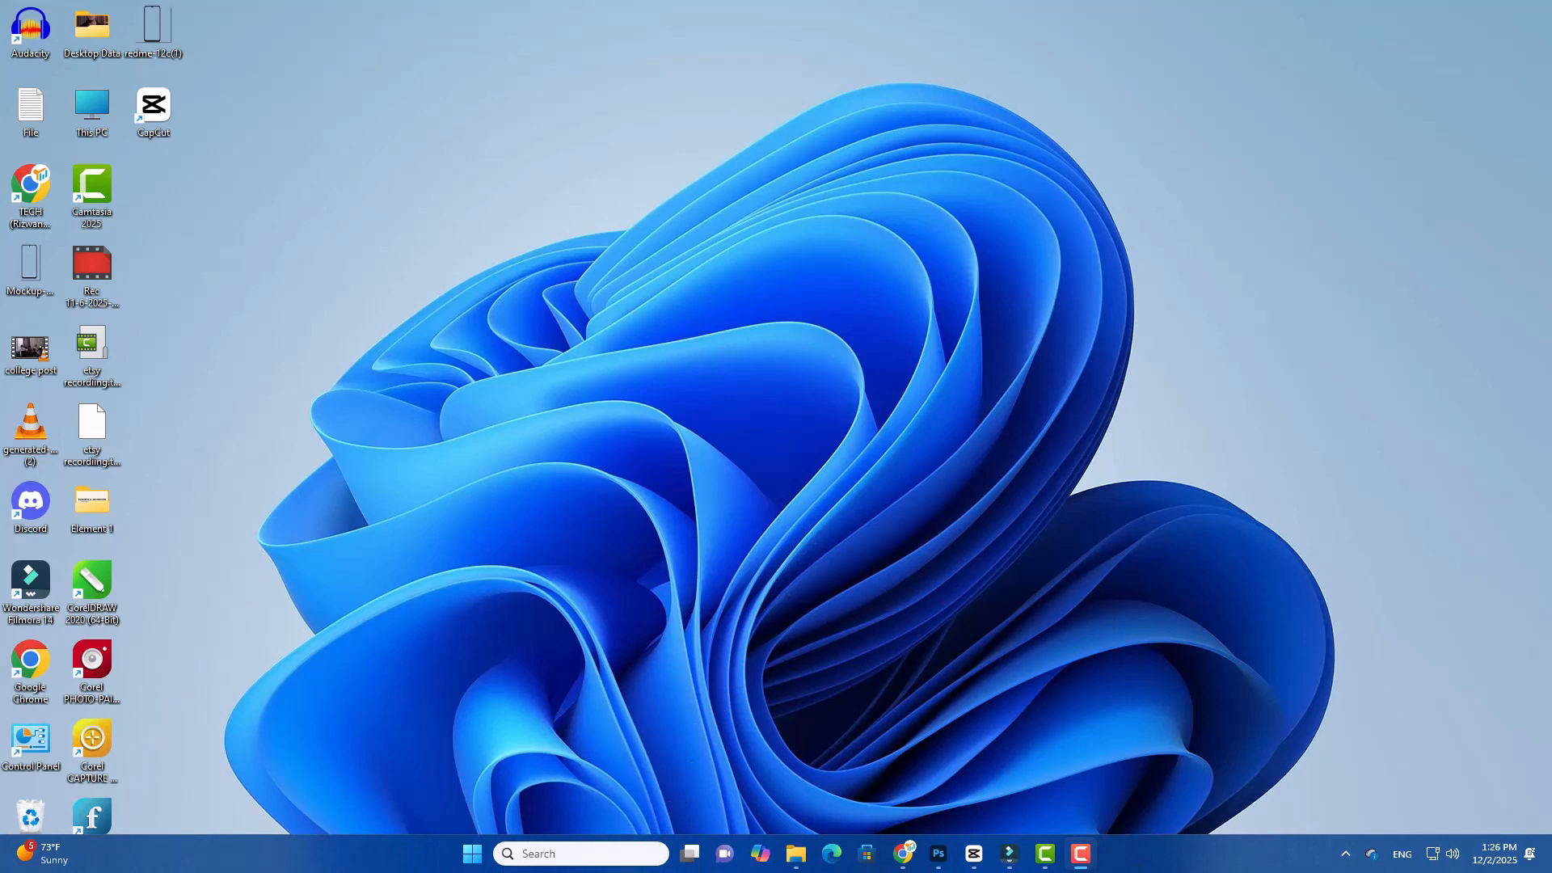
# - Open the Taskbar page of the Personalization settings in Windows Settings
pyautogui.click(476, 860)
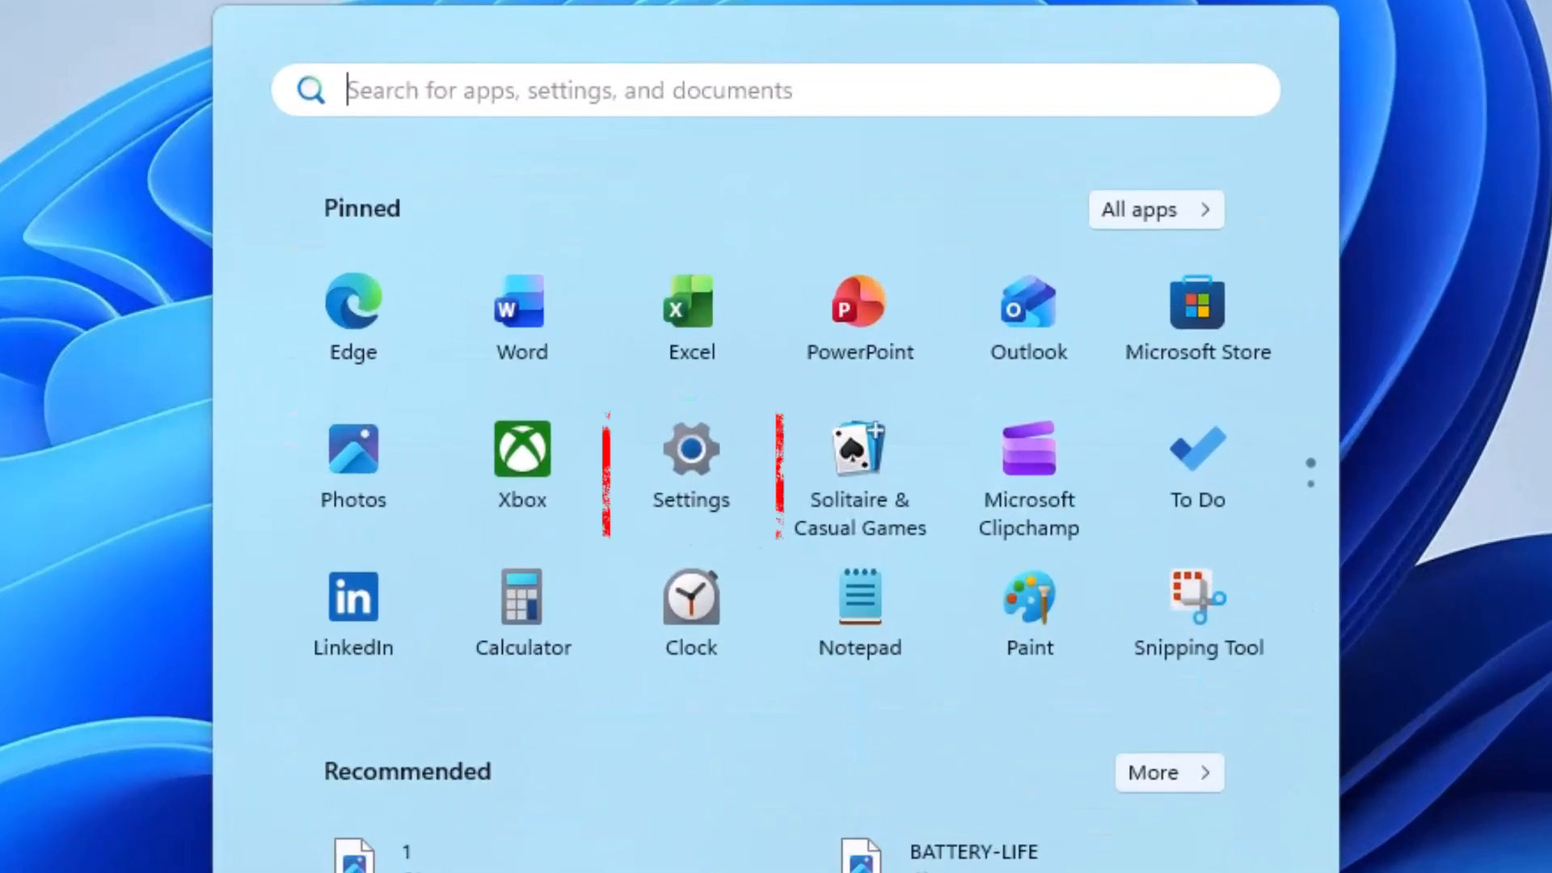
pyautogui.click(722, 475)
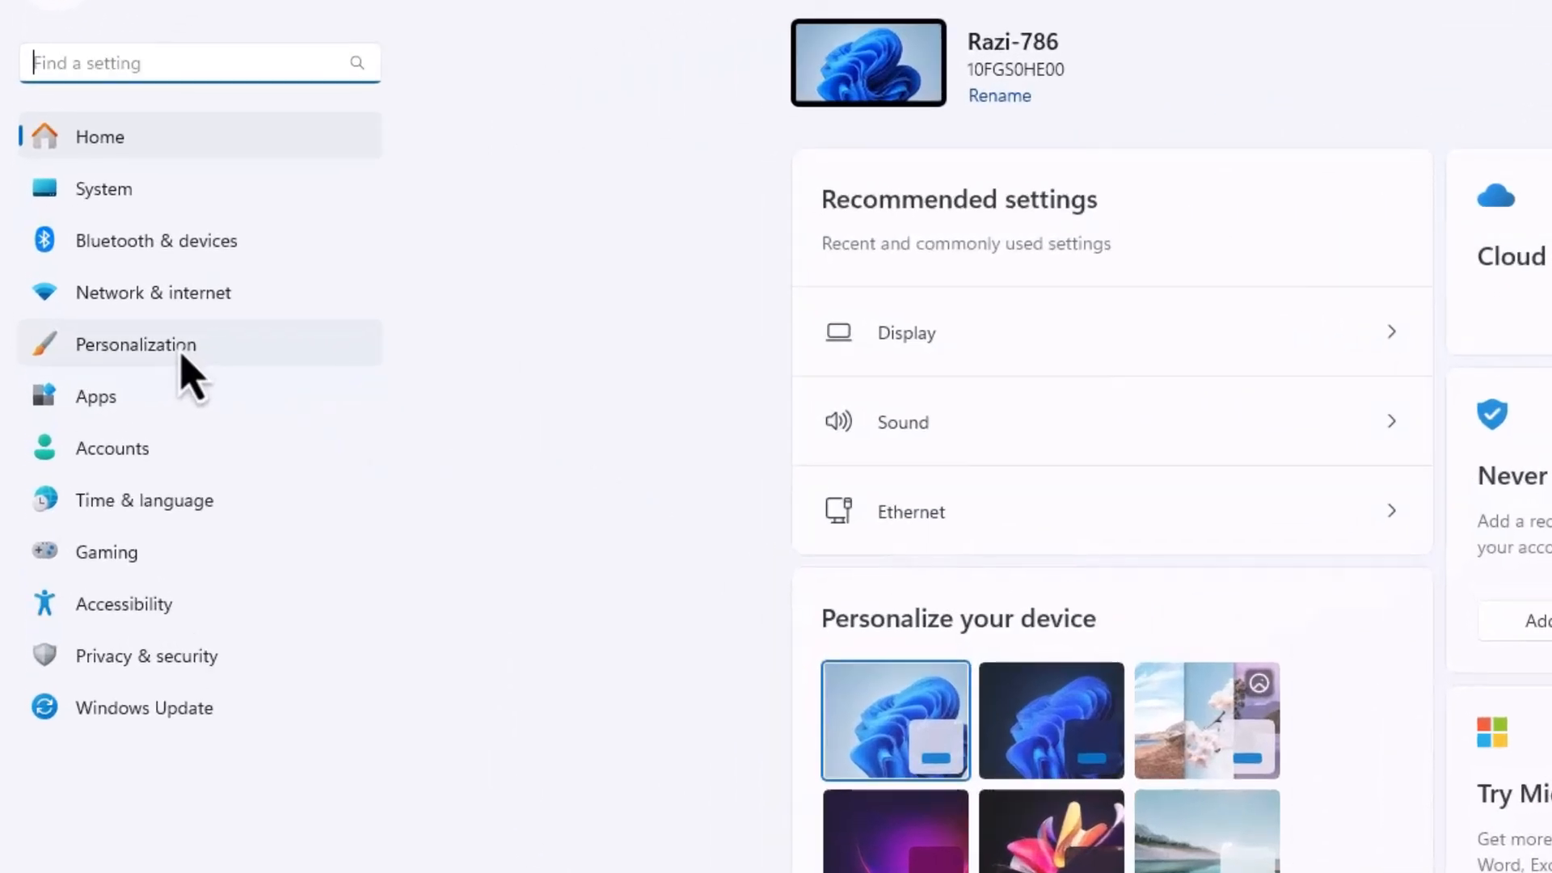
pyautogui.click(181, 355)
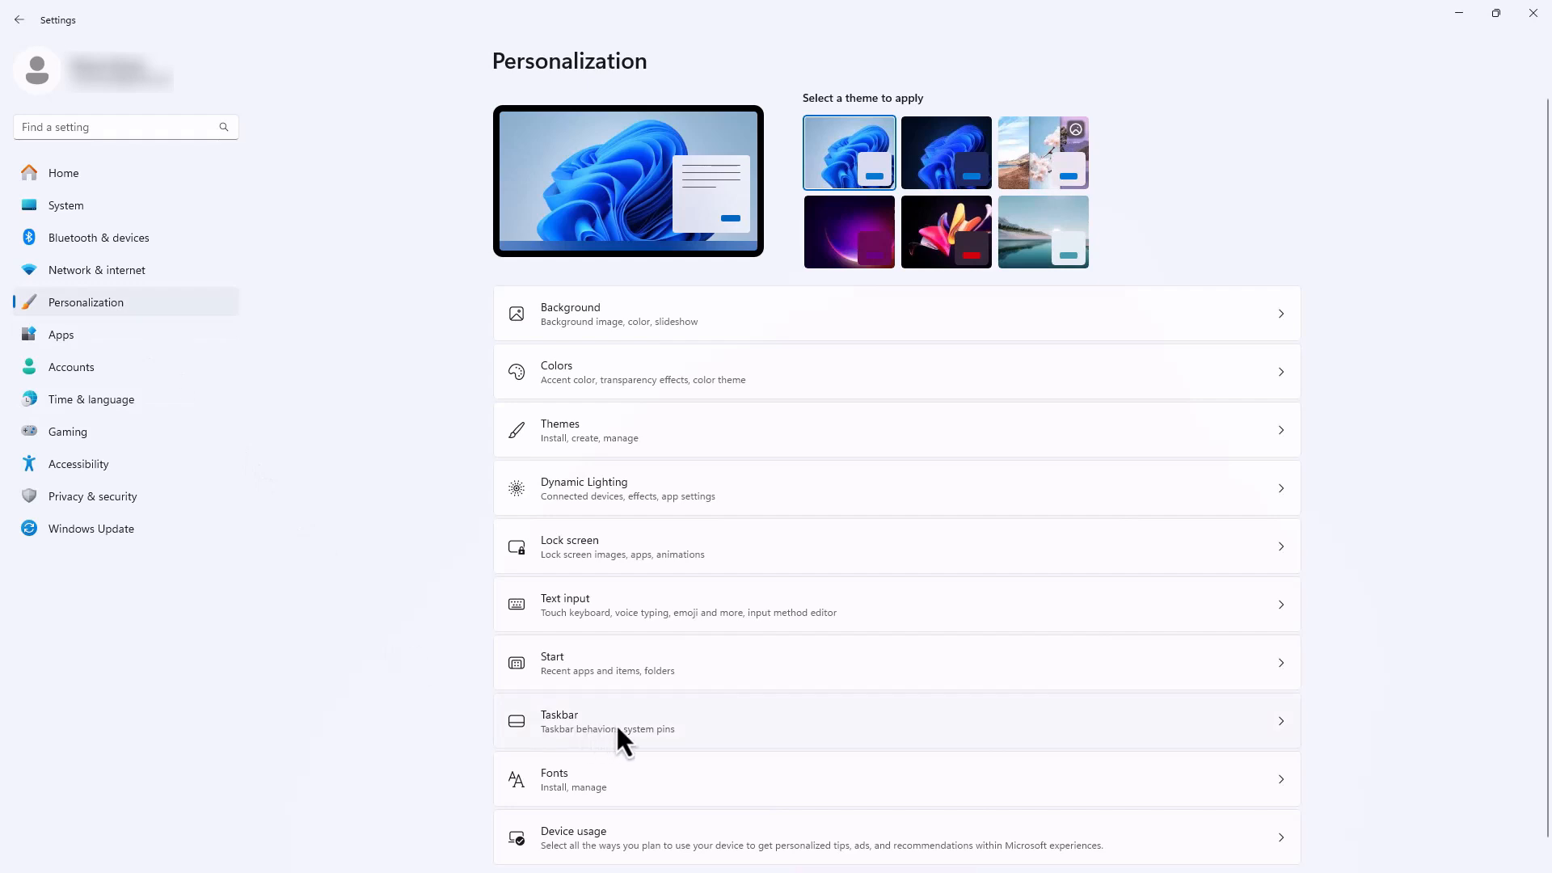
pyautogui.click(617, 728)
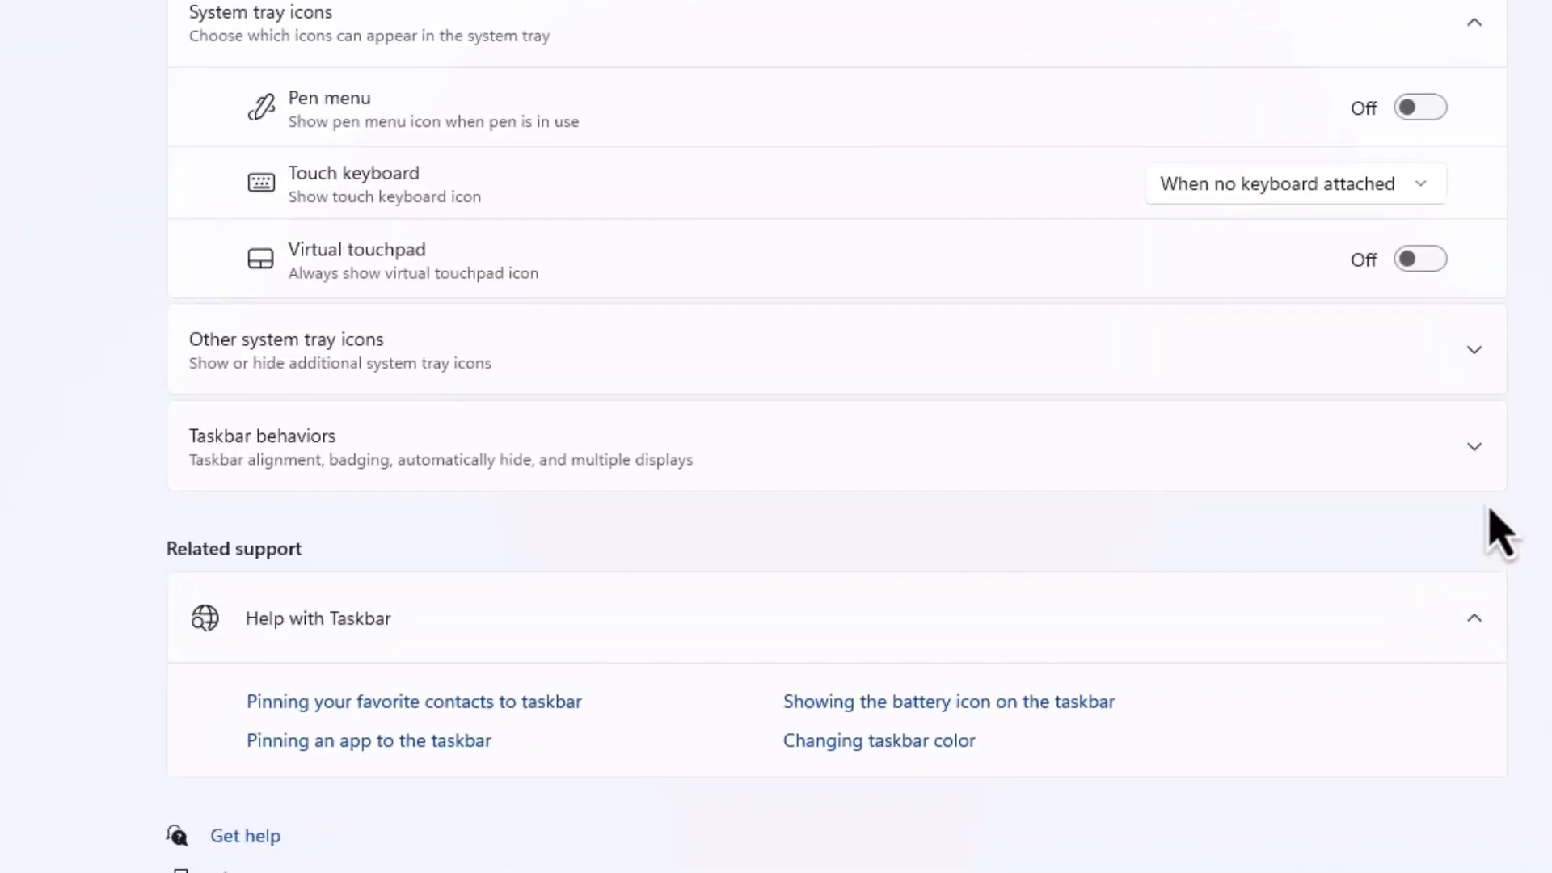
# - Expand the taskbar behaviors and set the taskbar alignment to Left
pyautogui.click(1461, 460)
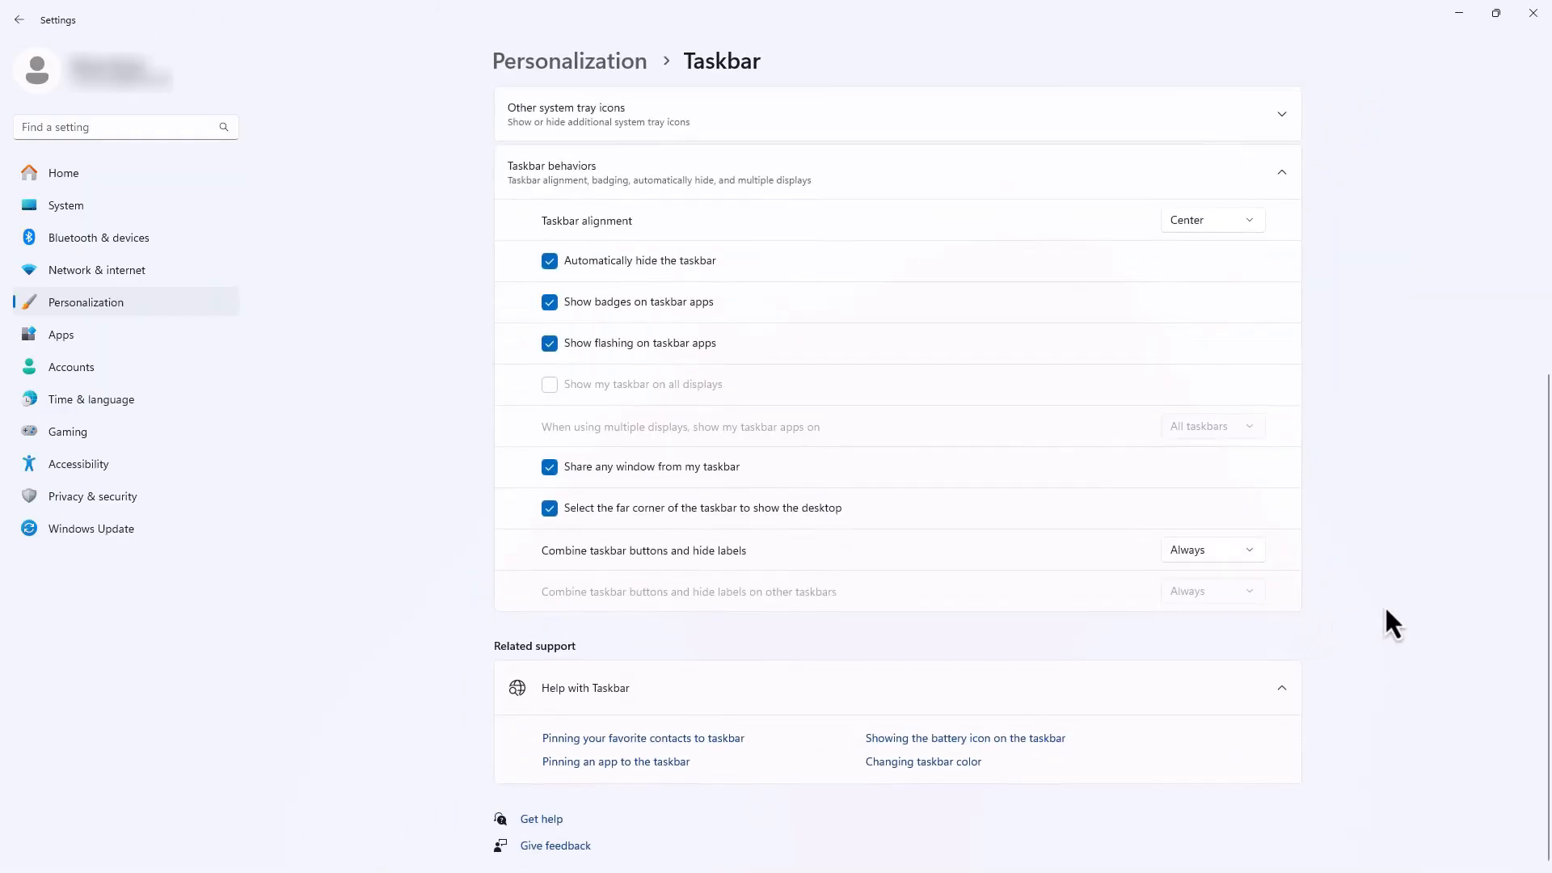
pyautogui.click(1228, 230)
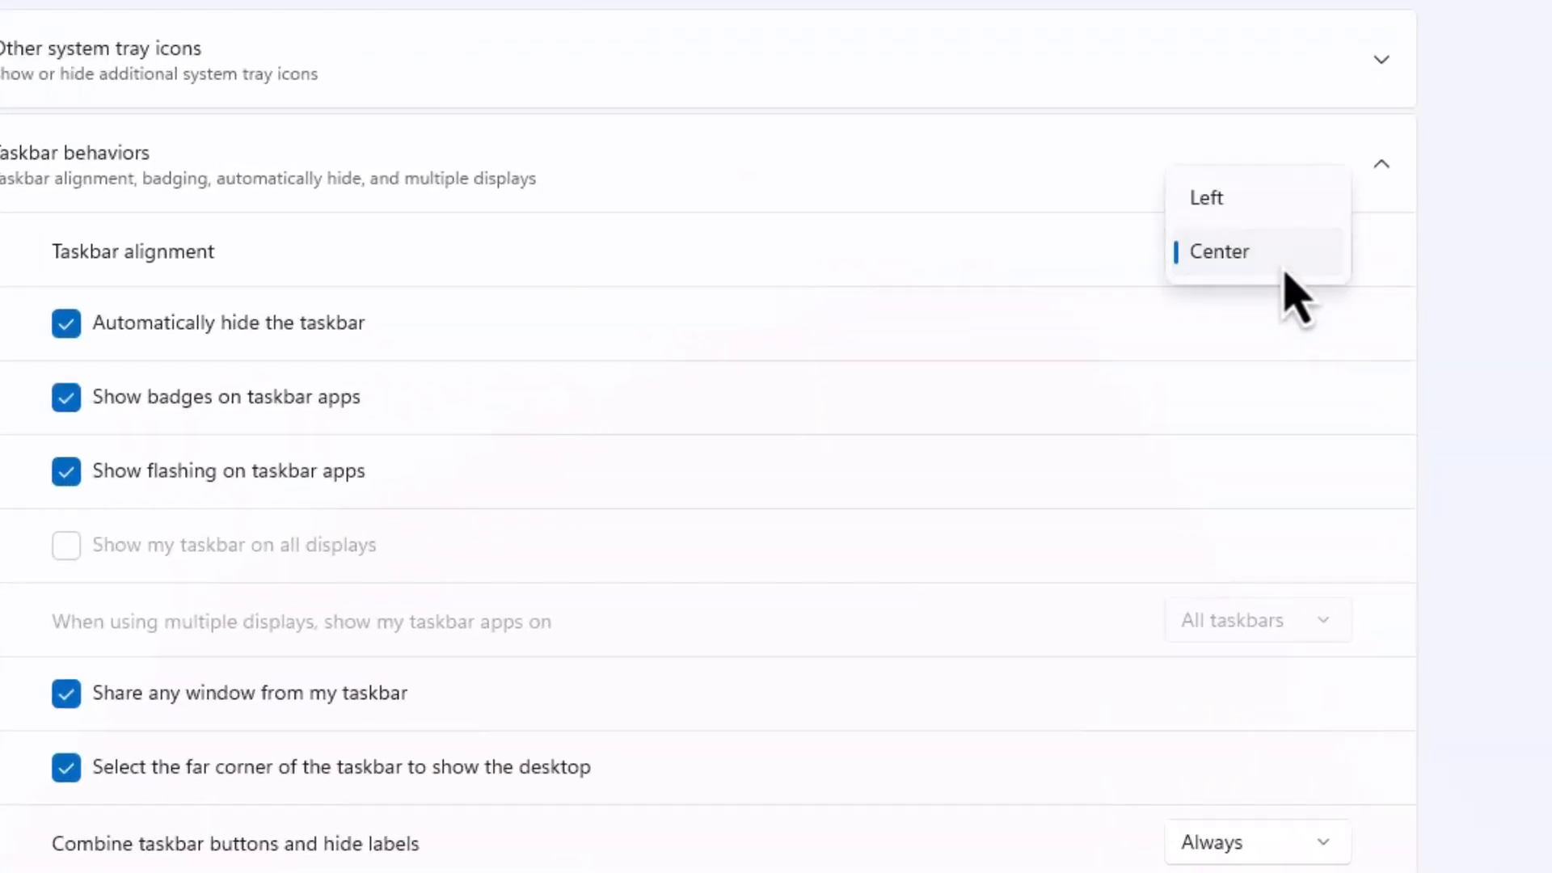
pyautogui.click(1252, 209)
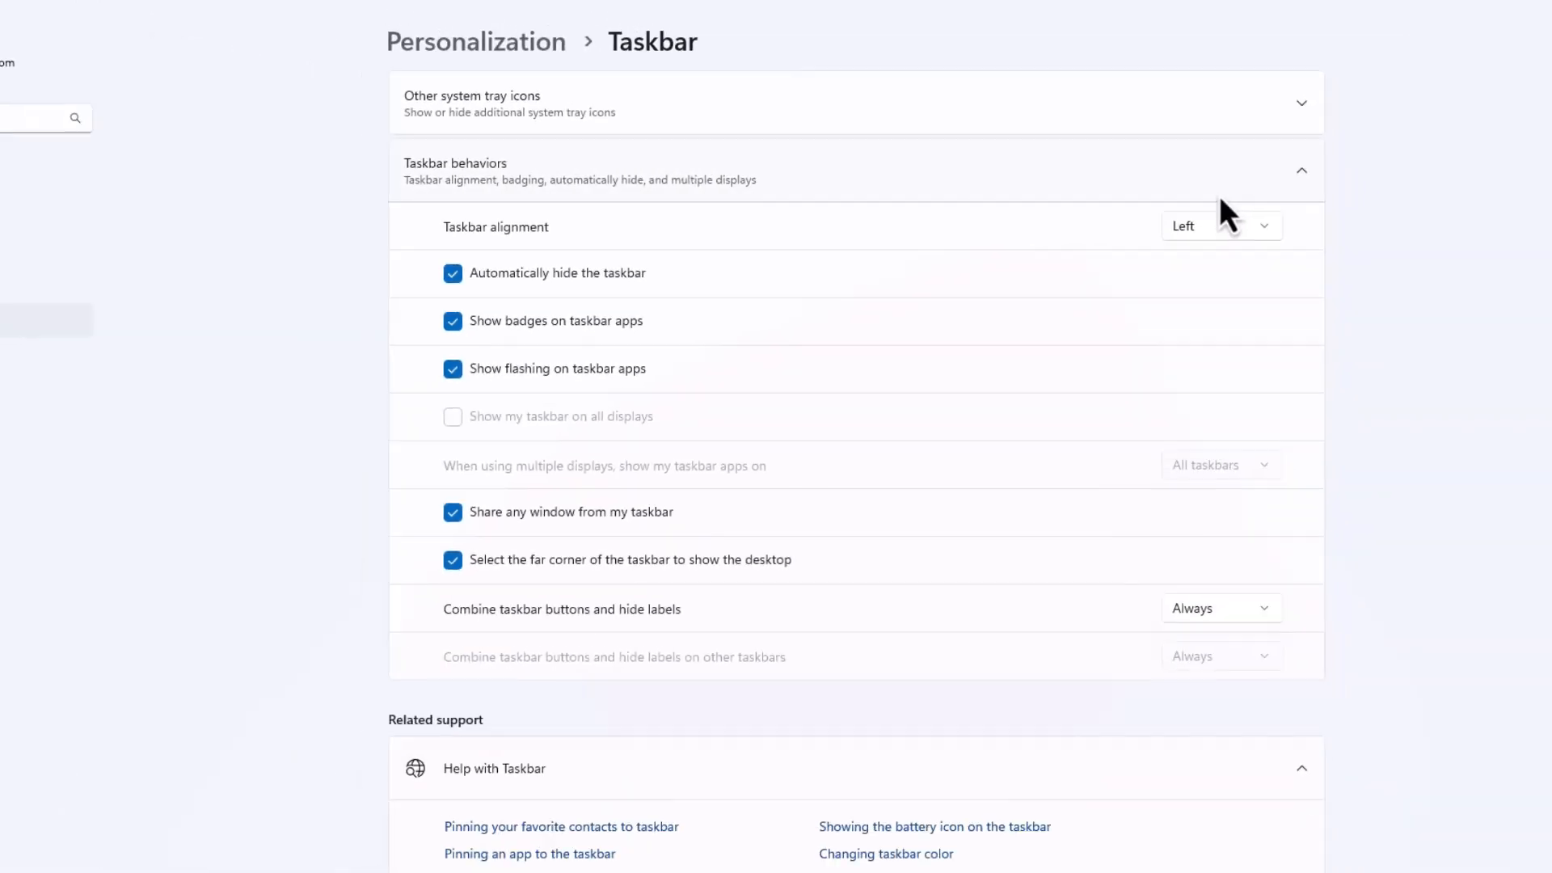
# - Expand the other system tray icons and look through the list of apps with their on/off states
pyautogui.scroll(5, 1360, 398)
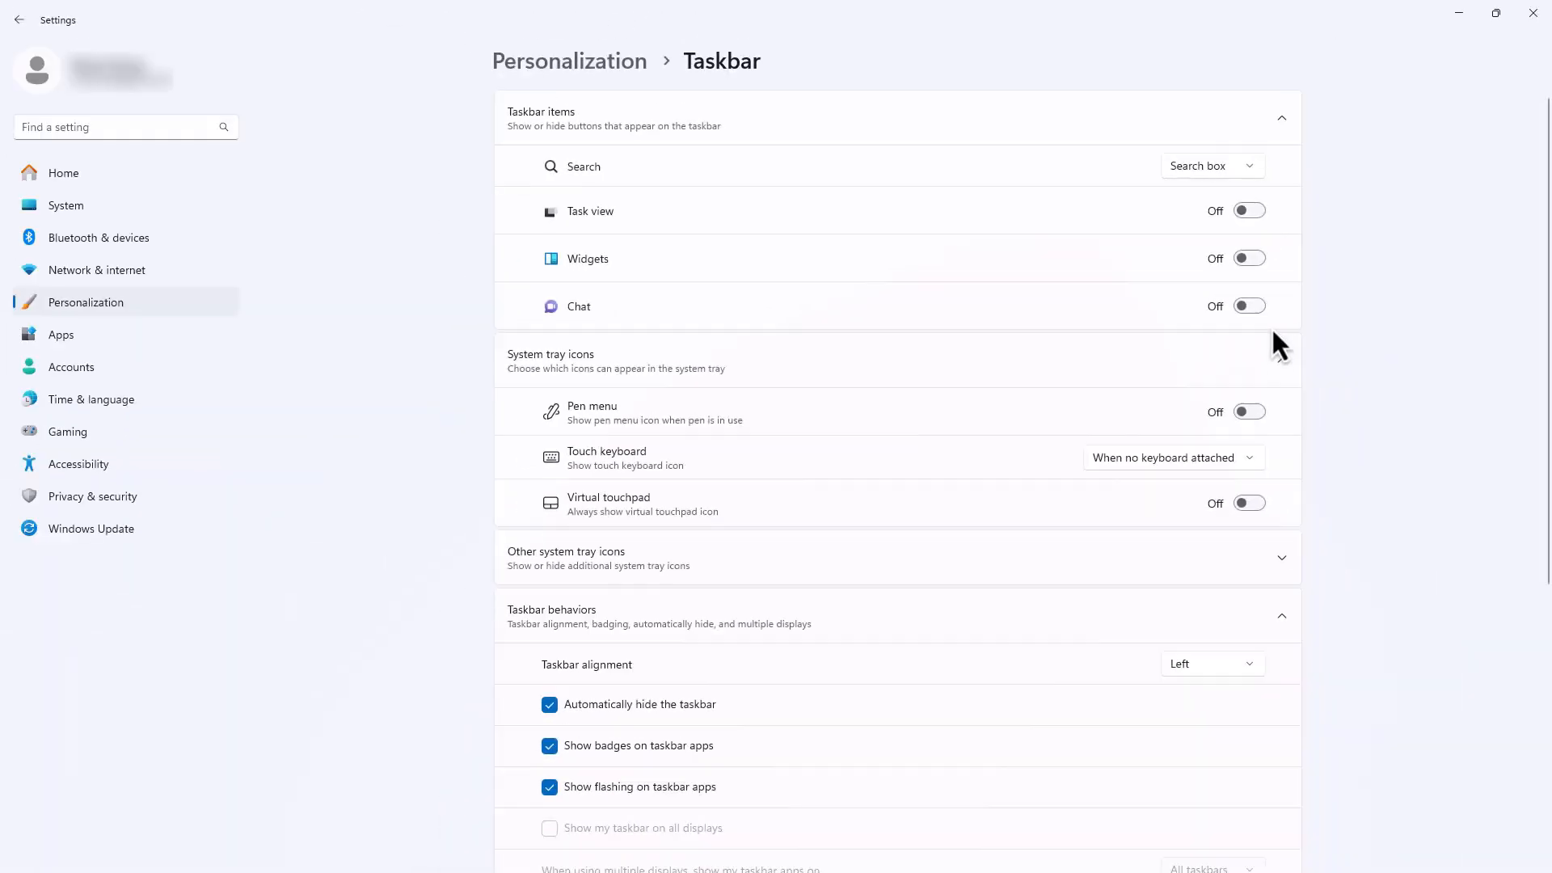
pyautogui.click(1257, 558)
pyautogui.scroll(-10, 1257, 555)
pyautogui.scroll(9, 1256, 554)
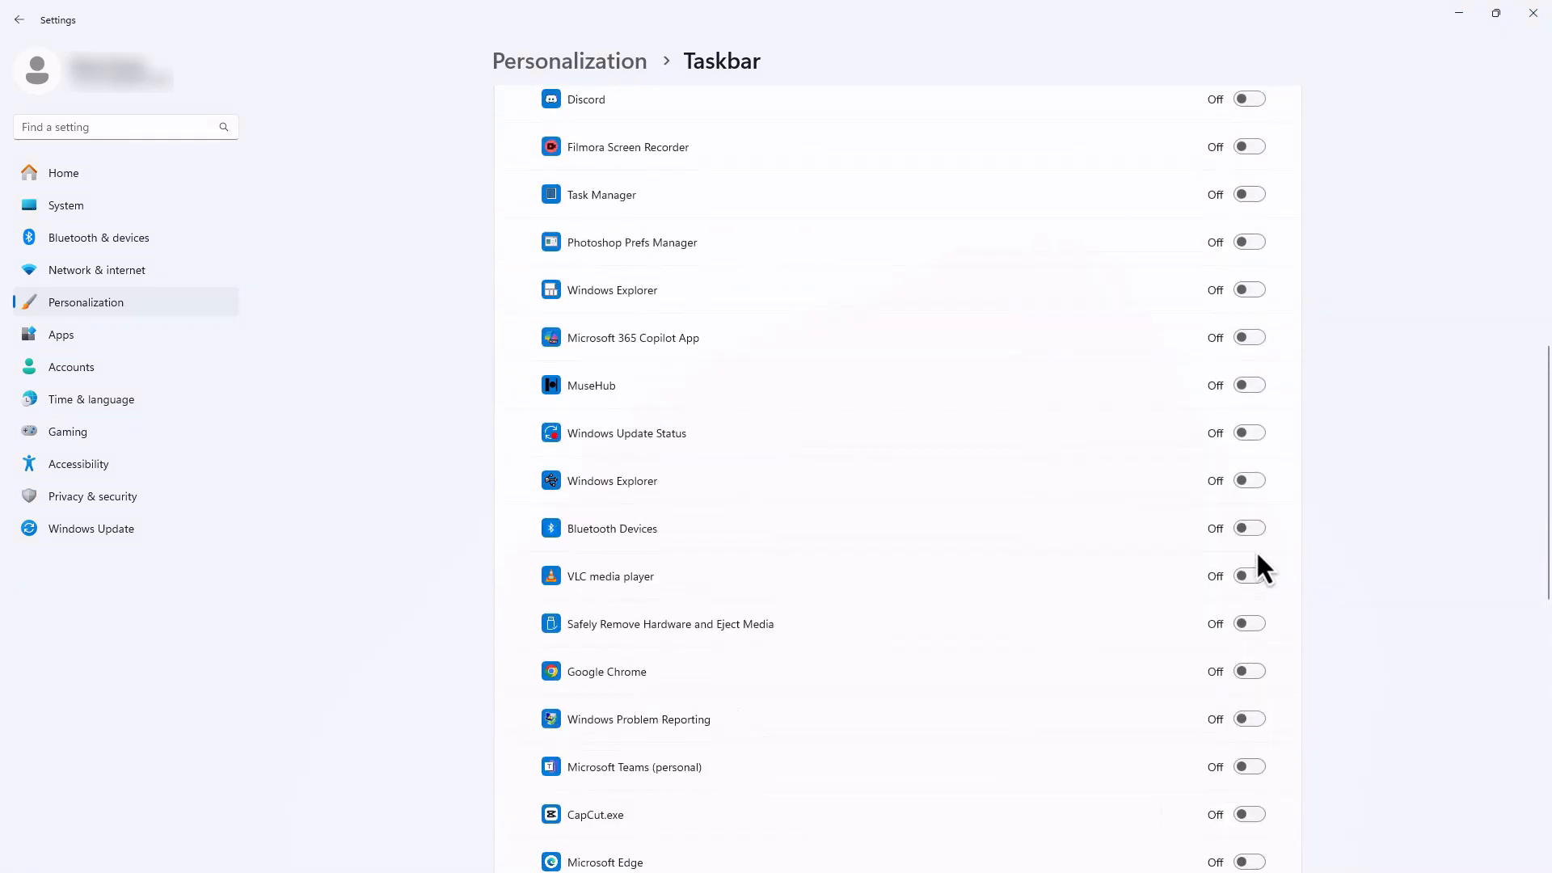
pyautogui.scroll(8, 1257, 555)
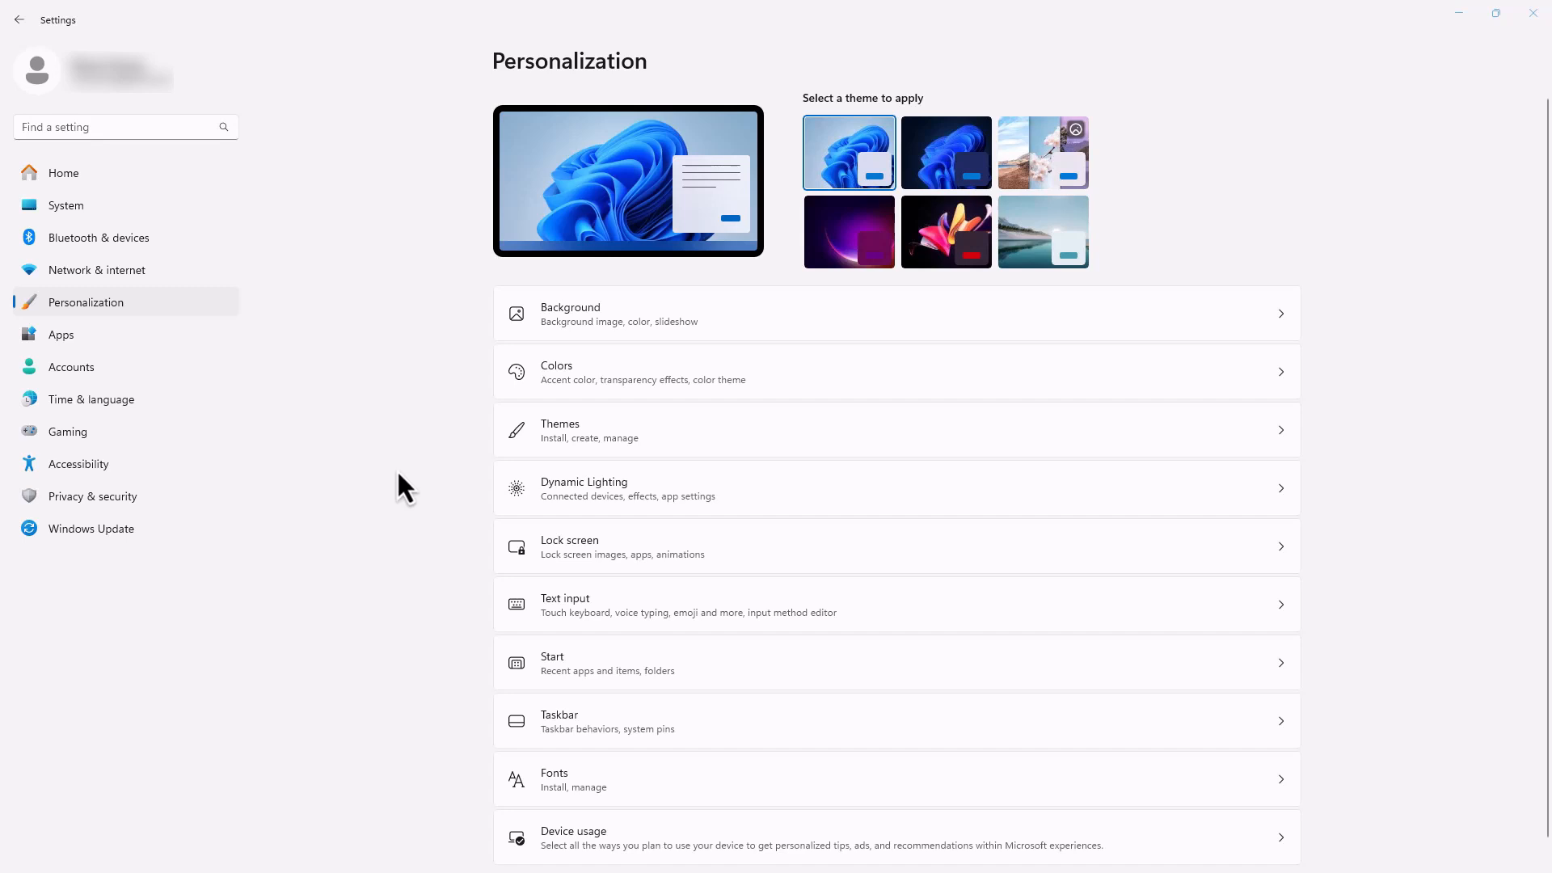
# - Turn off the Start recommendations for tips, shortcuts, new apps and more, and close Settings
pyautogui.click(594, 668)
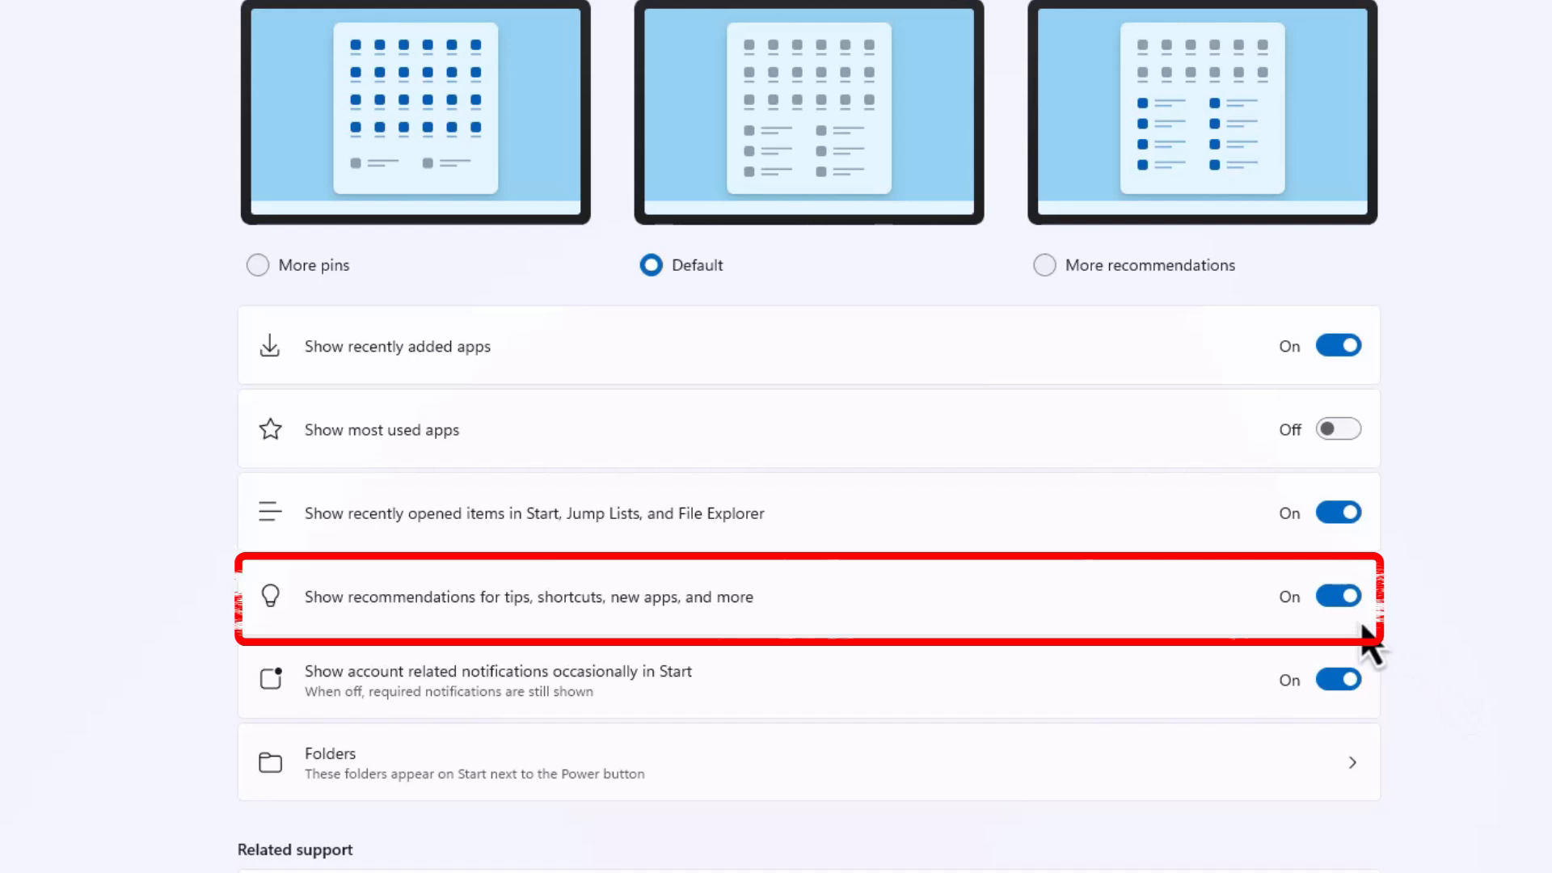
pyautogui.click(1327, 599)
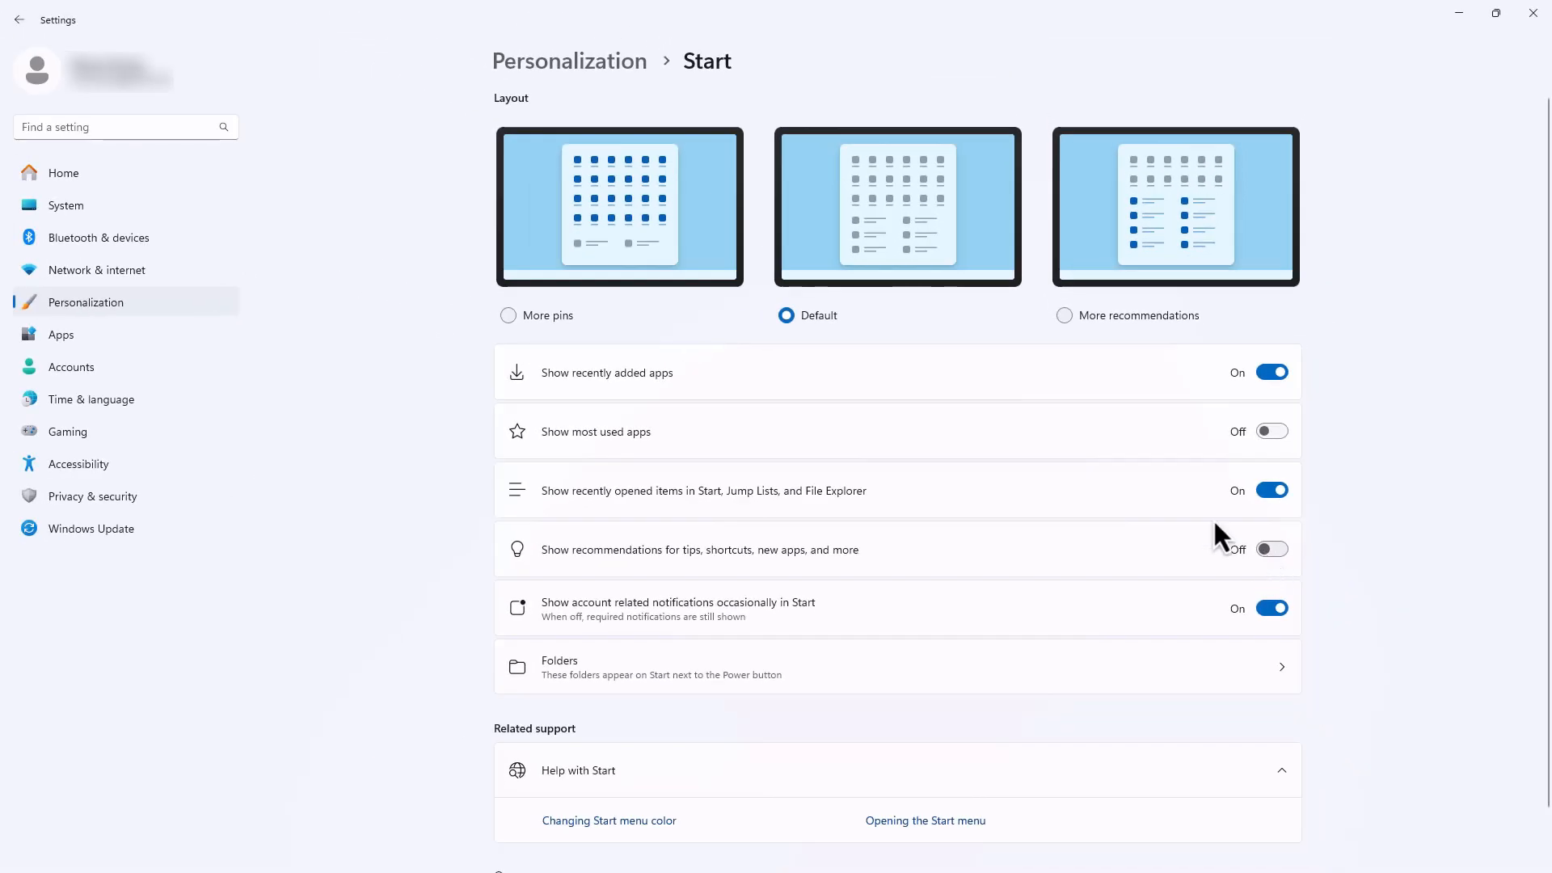
pyautogui.click(1532, 13)
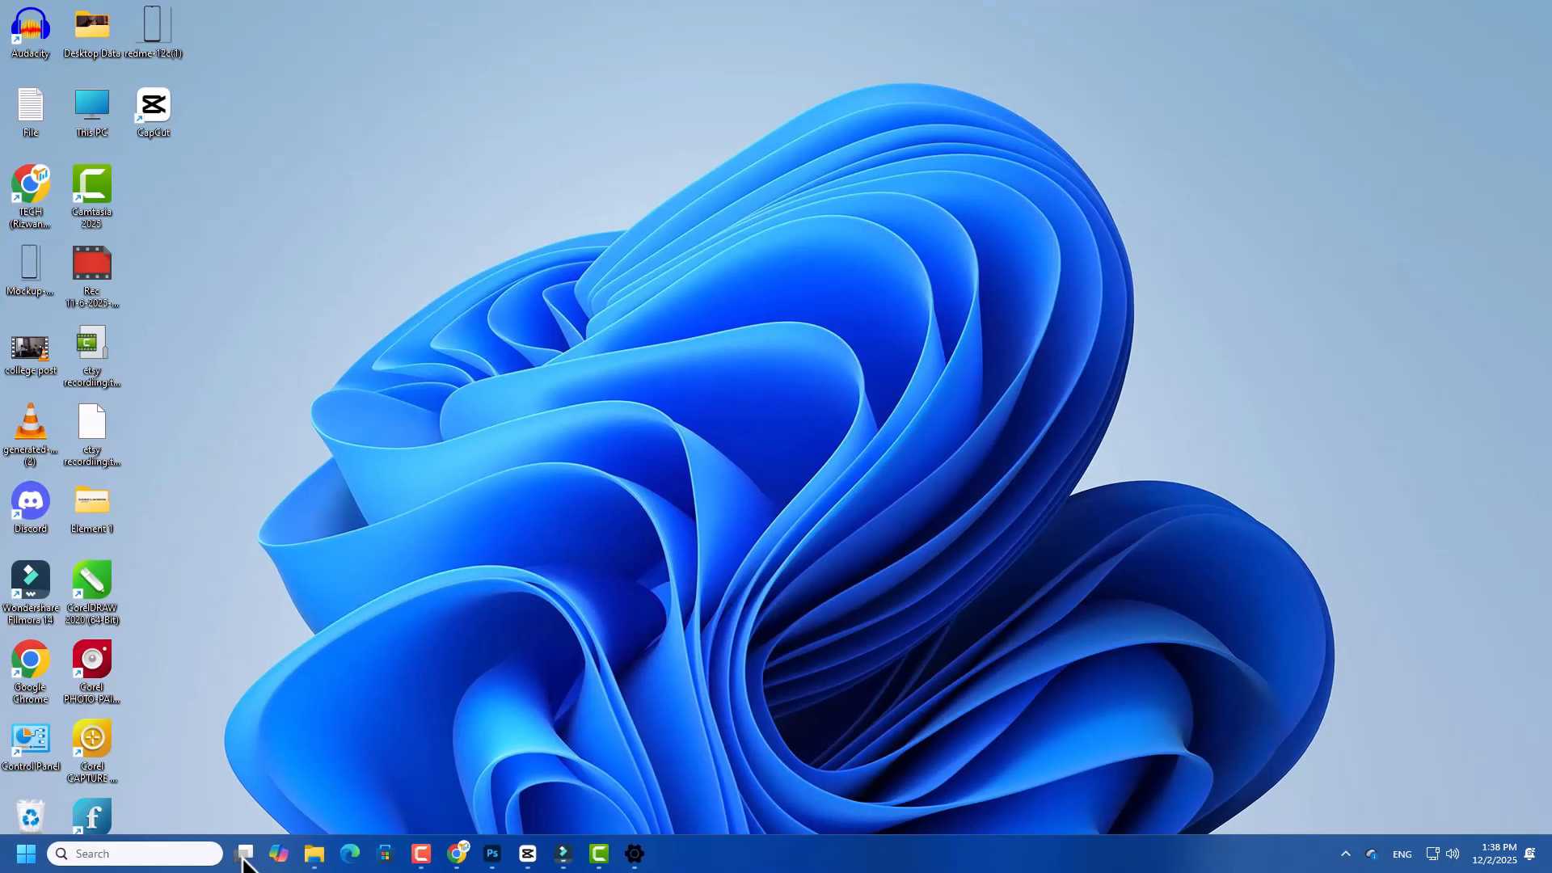
# - Create a second virtual desktop and return to Desktop 1
pyautogui.moveTo(254, 858)
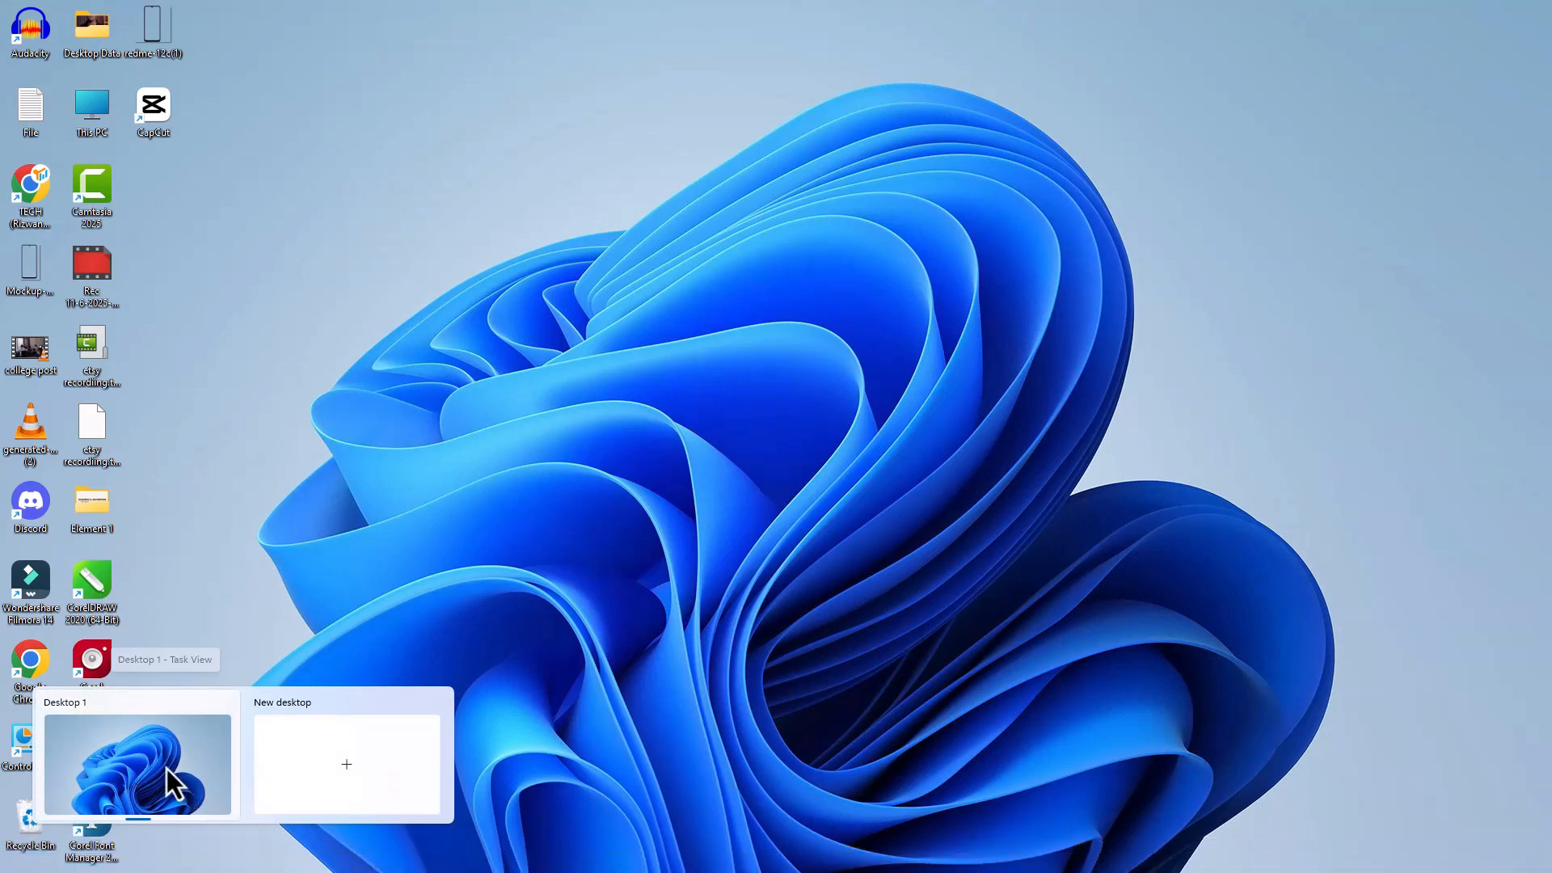
pyautogui.click(295, 757)
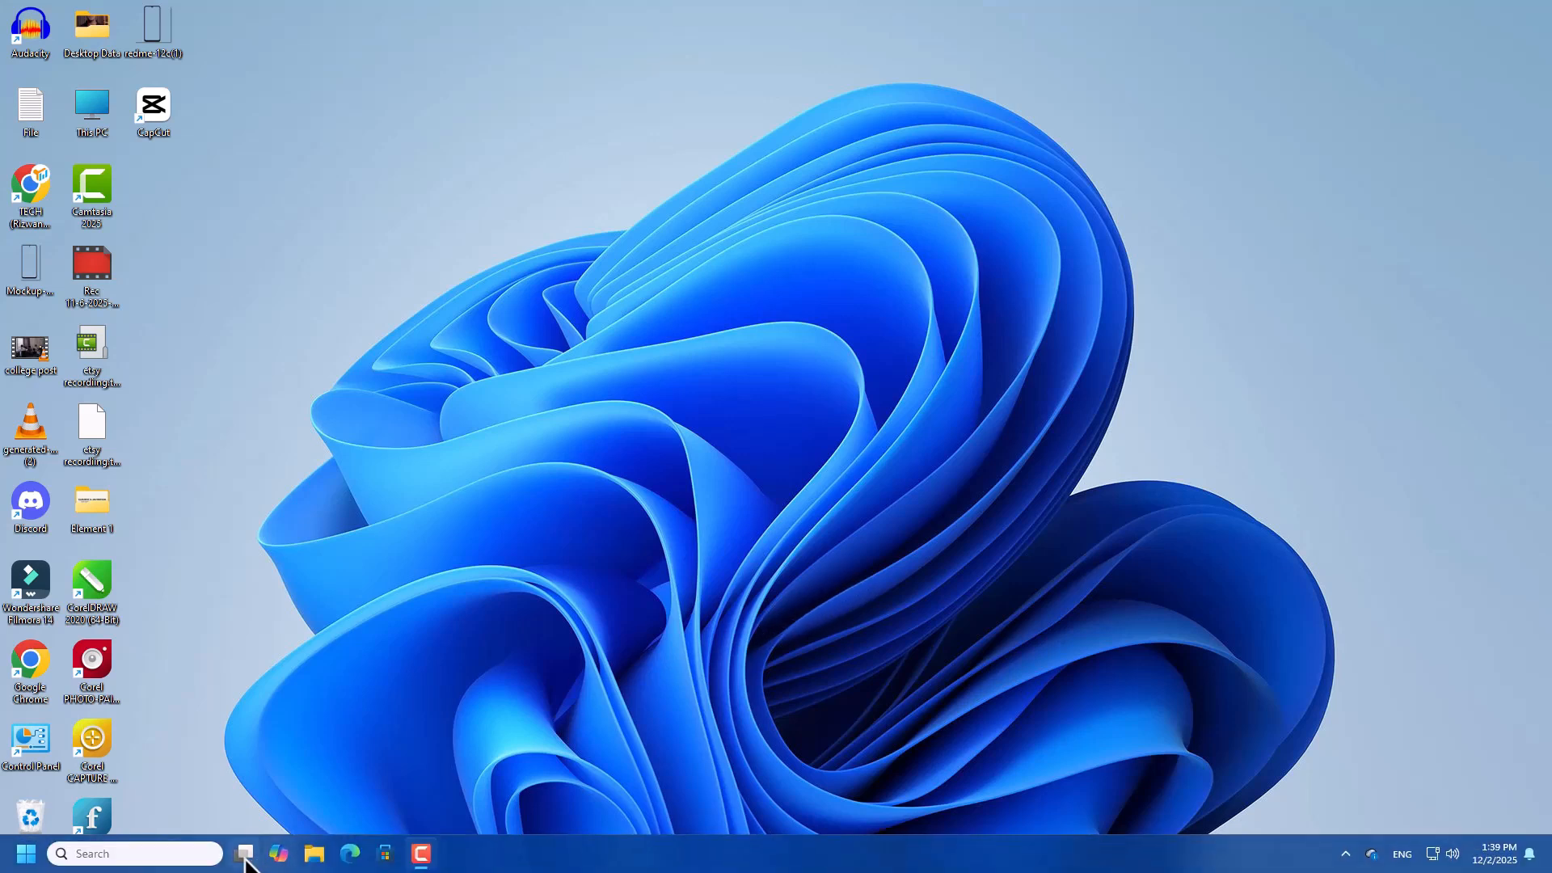
pyautogui.moveTo(242, 856)
pyautogui.click(163, 783)
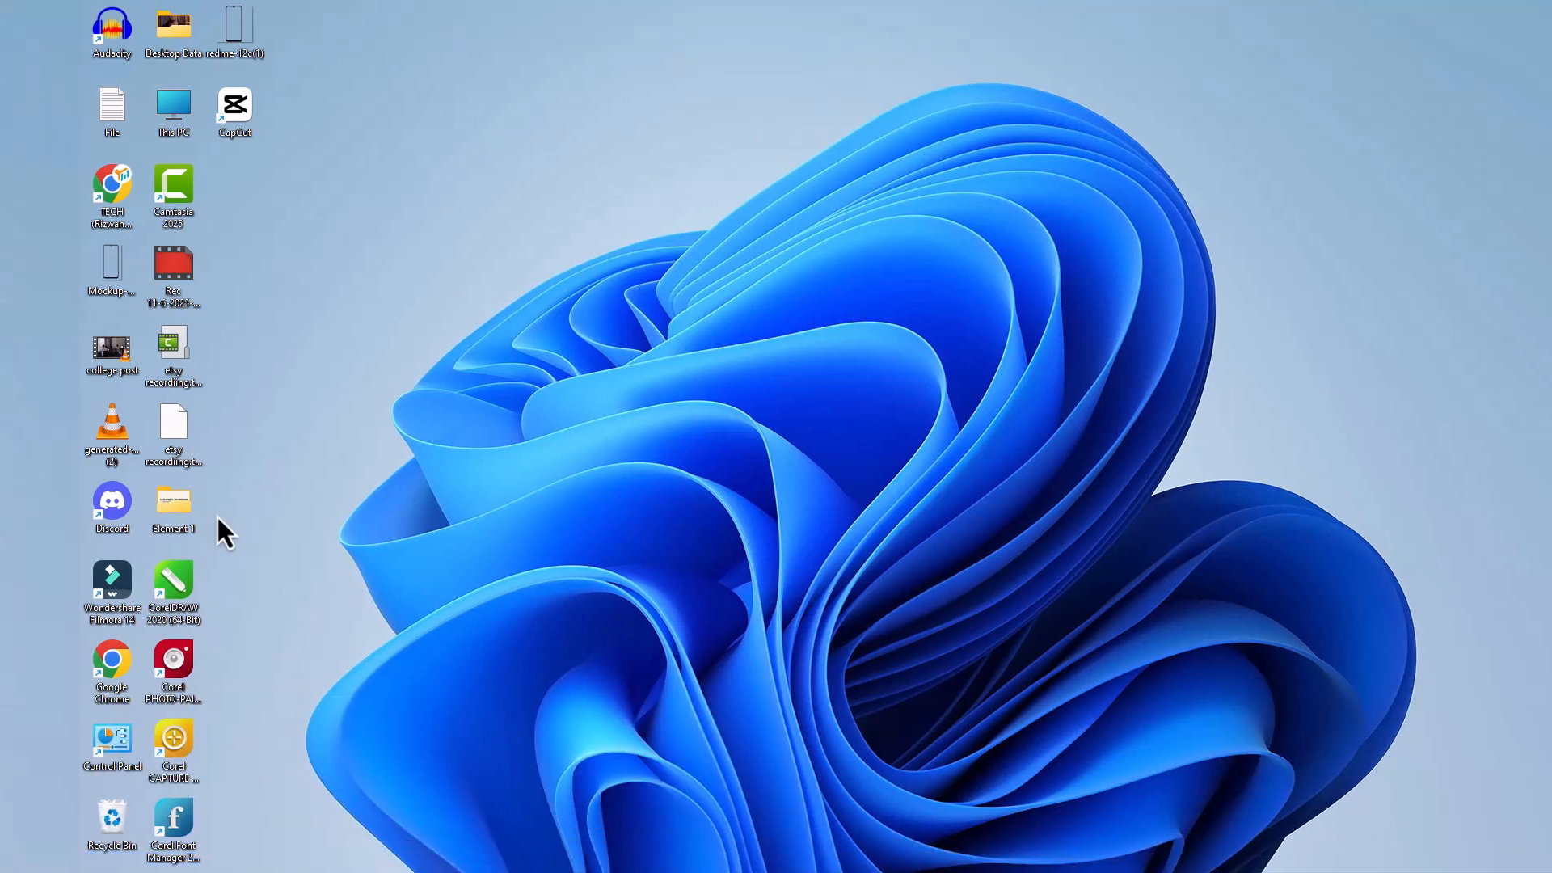
# - Open This PC on Desktop 1 and switch back and forth between the two virtual desktops, ending on Desktop 2
pyautogui.doubleClick(99, 110)
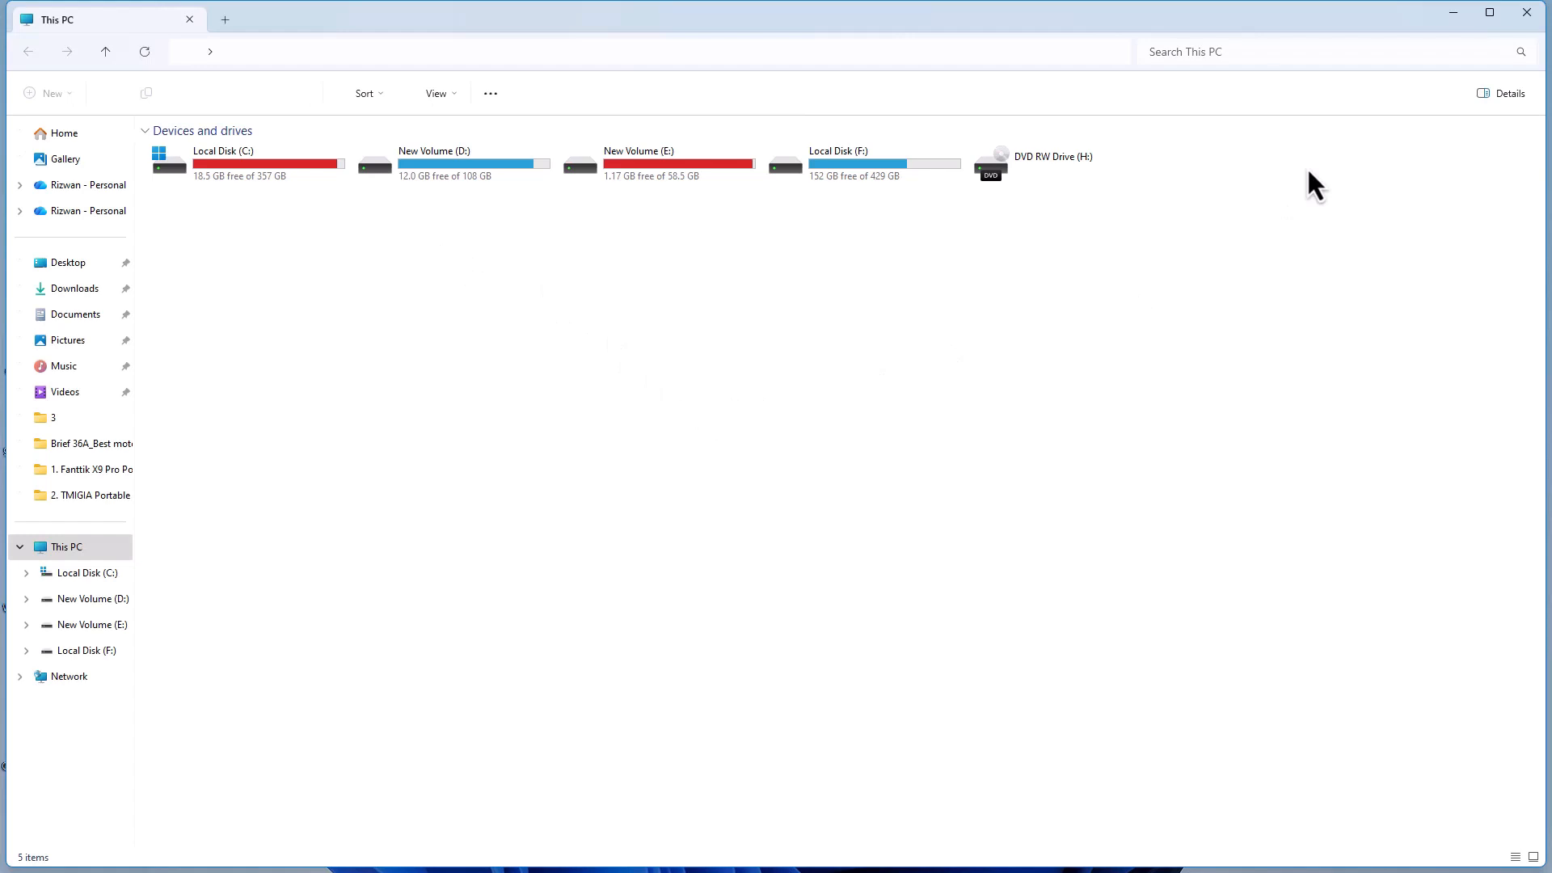
pyautogui.press('super')
pyautogui.moveTo(244, 853)
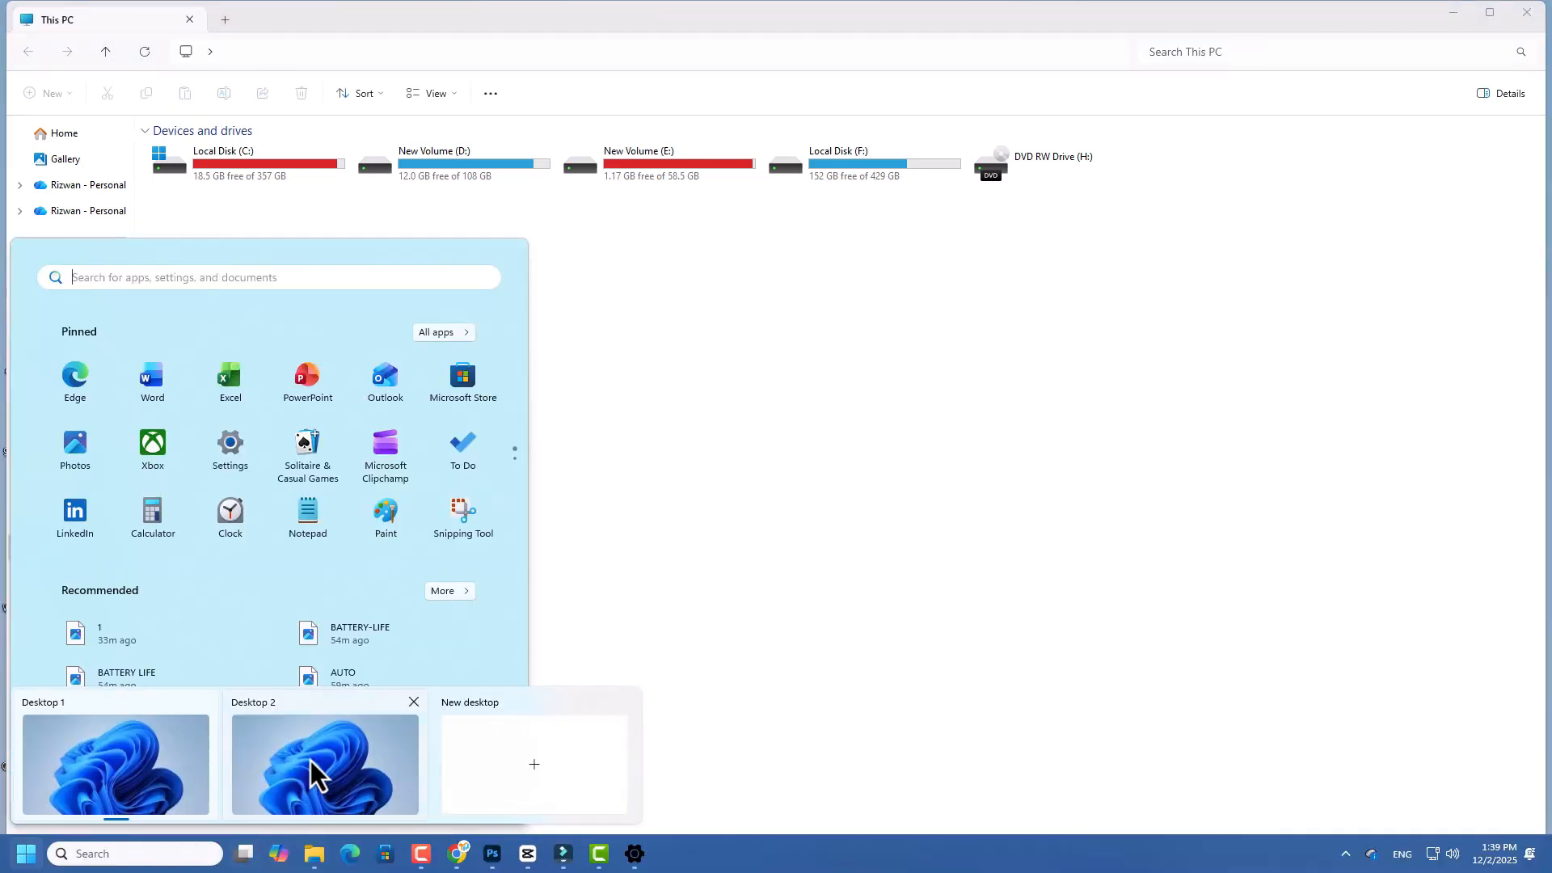
pyautogui.click(317, 754)
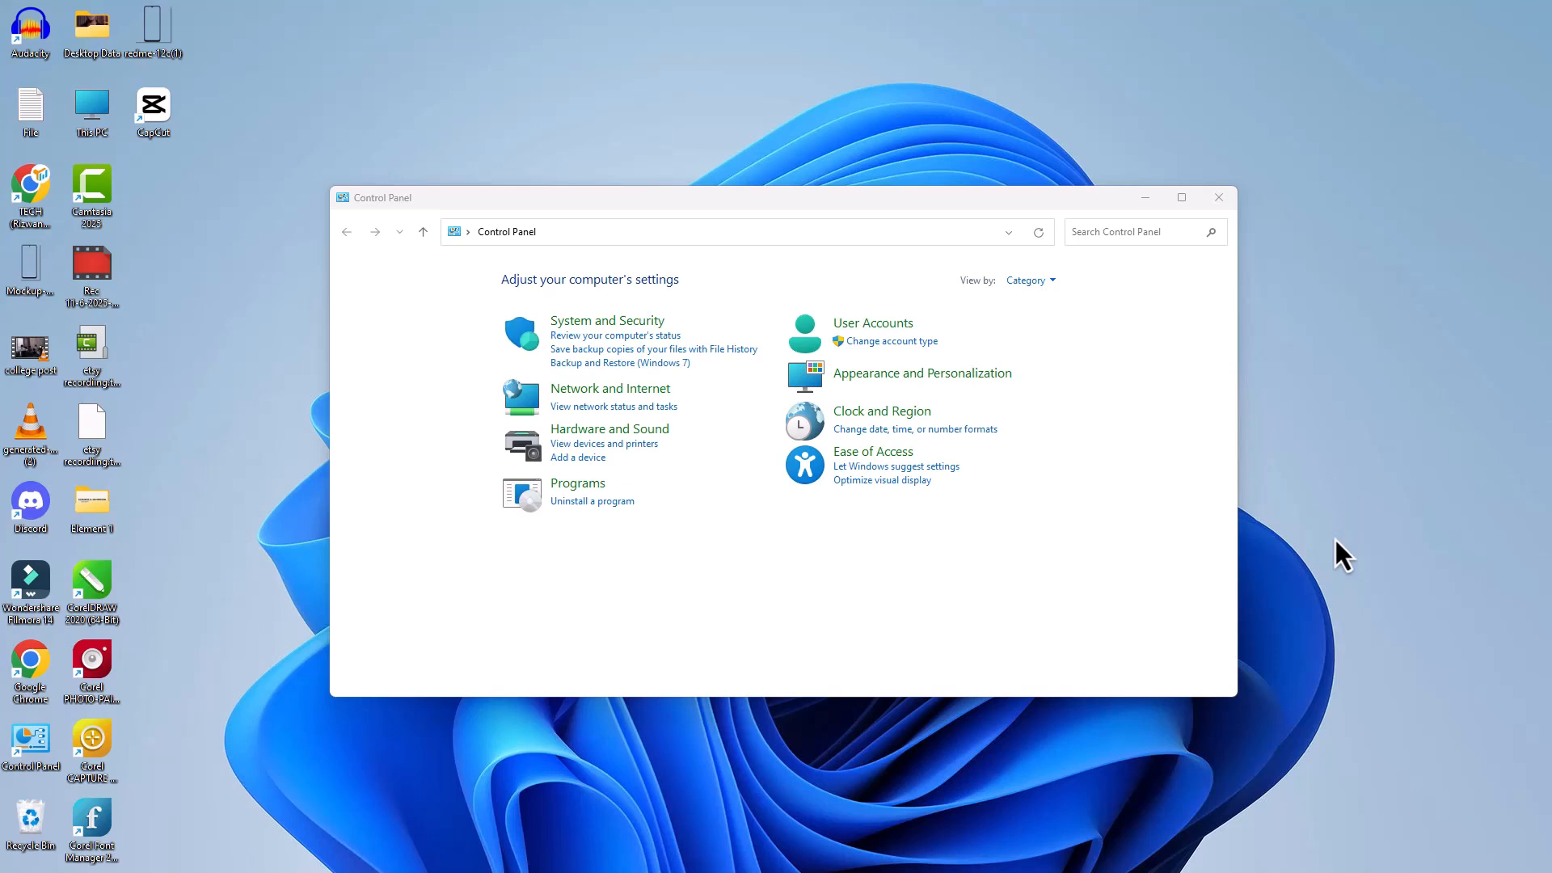
pyautogui.press('super+ctrl+Left')
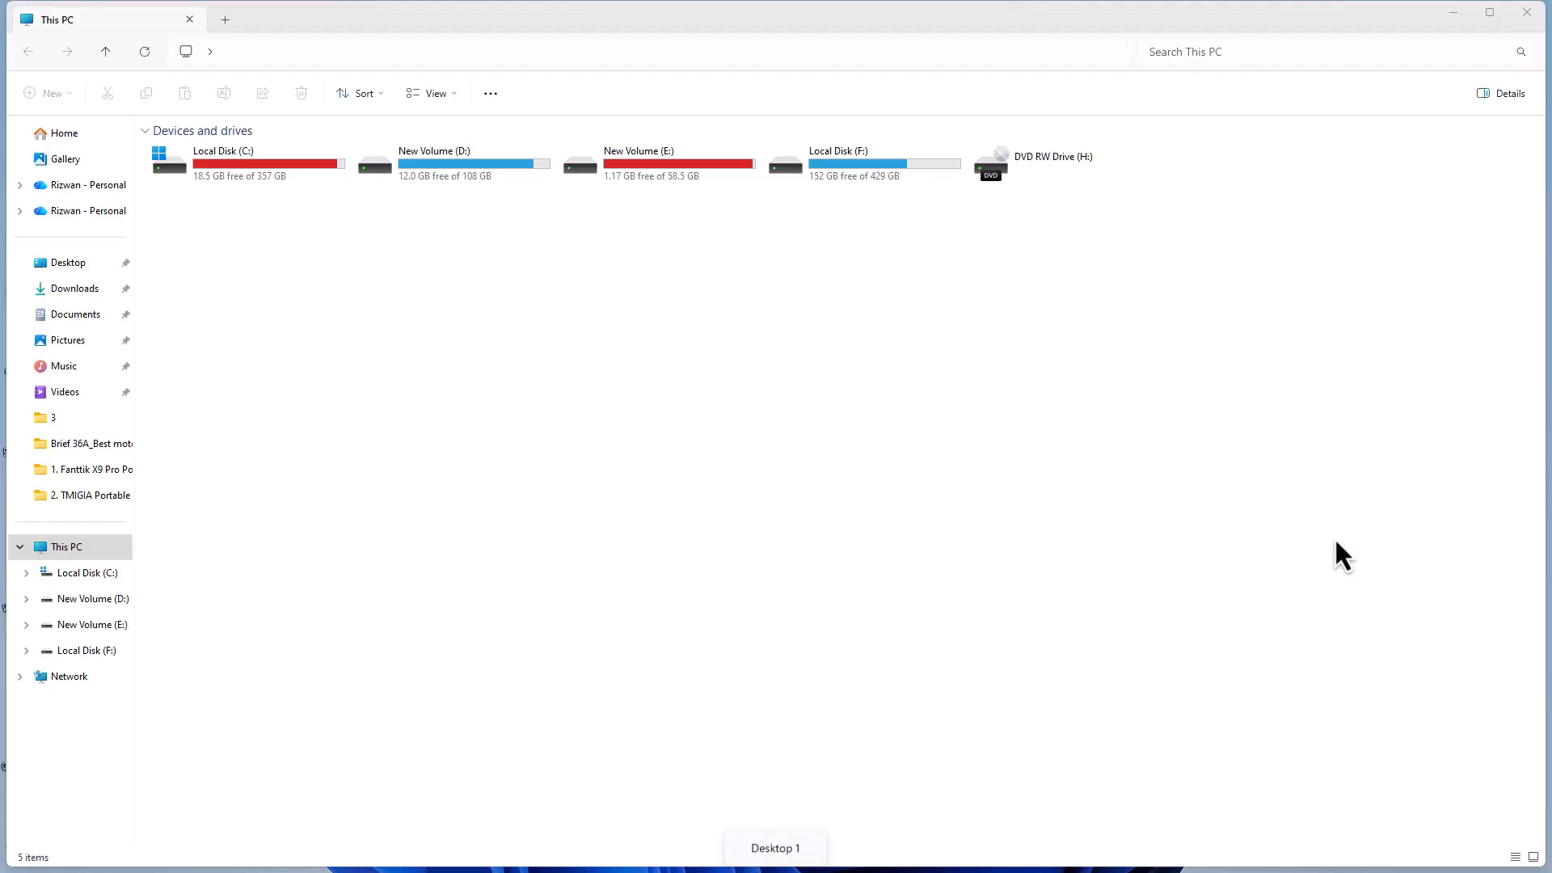
pyautogui.press('super+ctrl+Right')
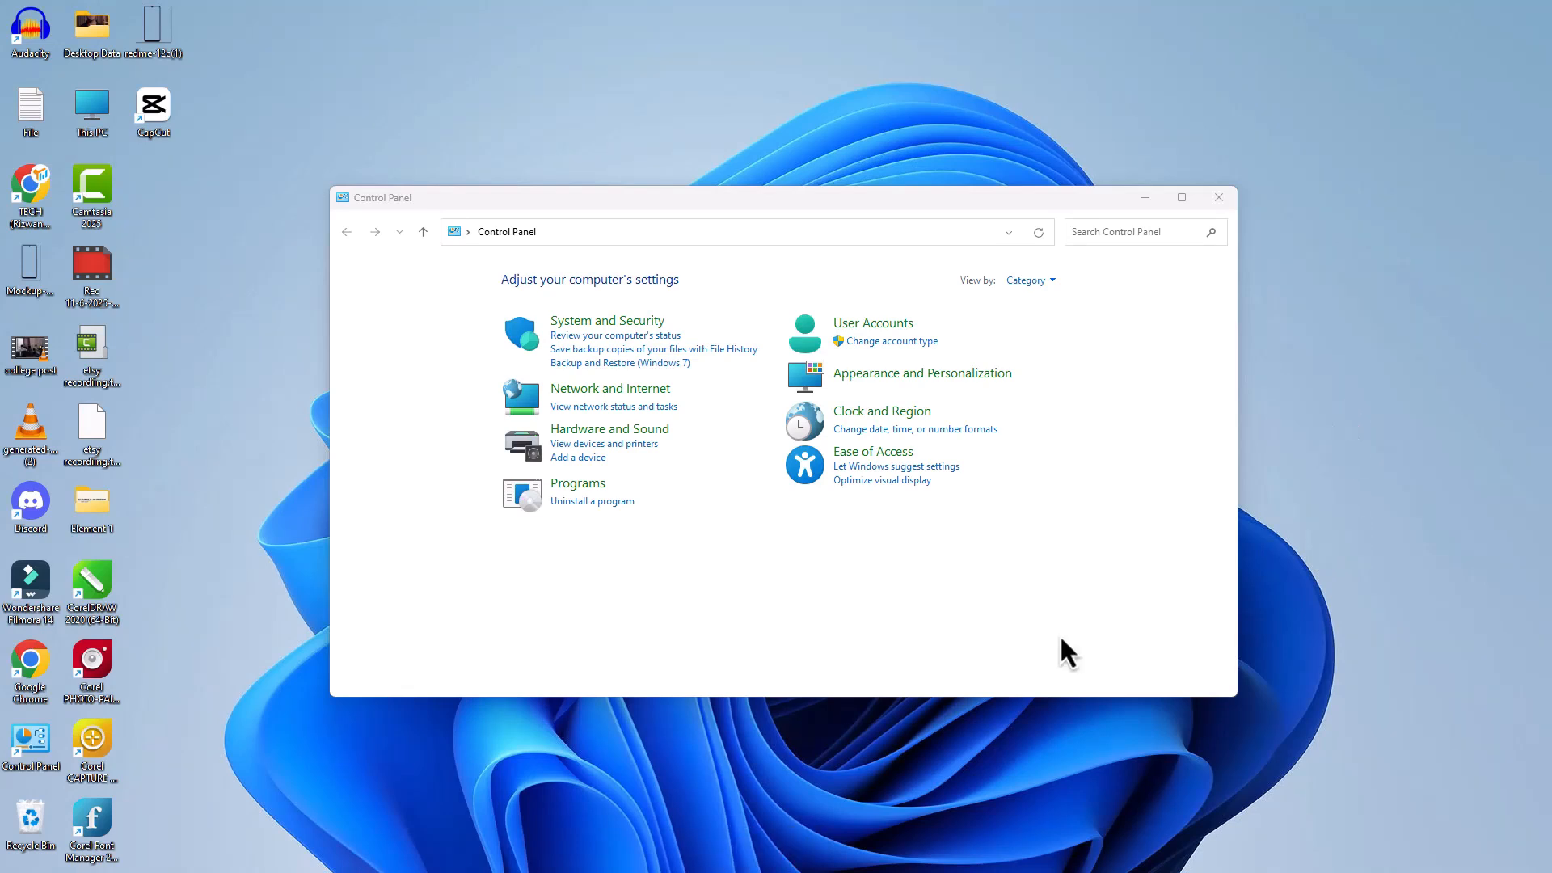
# - Rename the virtual desktop Desktop 2 as "Study"
pyautogui.moveTo(244, 853)
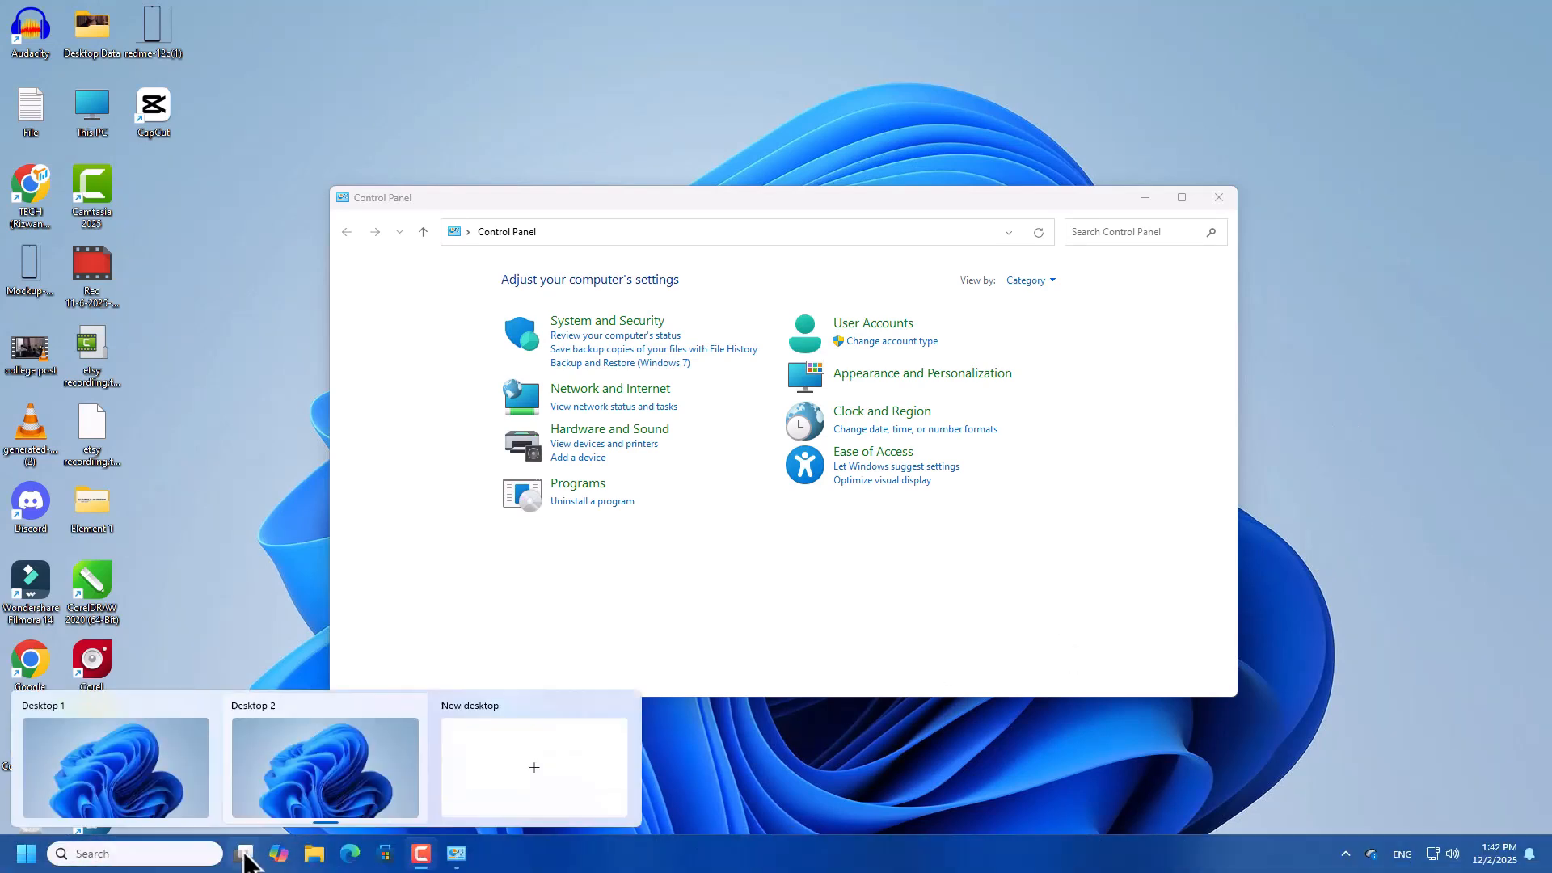
pyautogui.rightClick(308, 741)
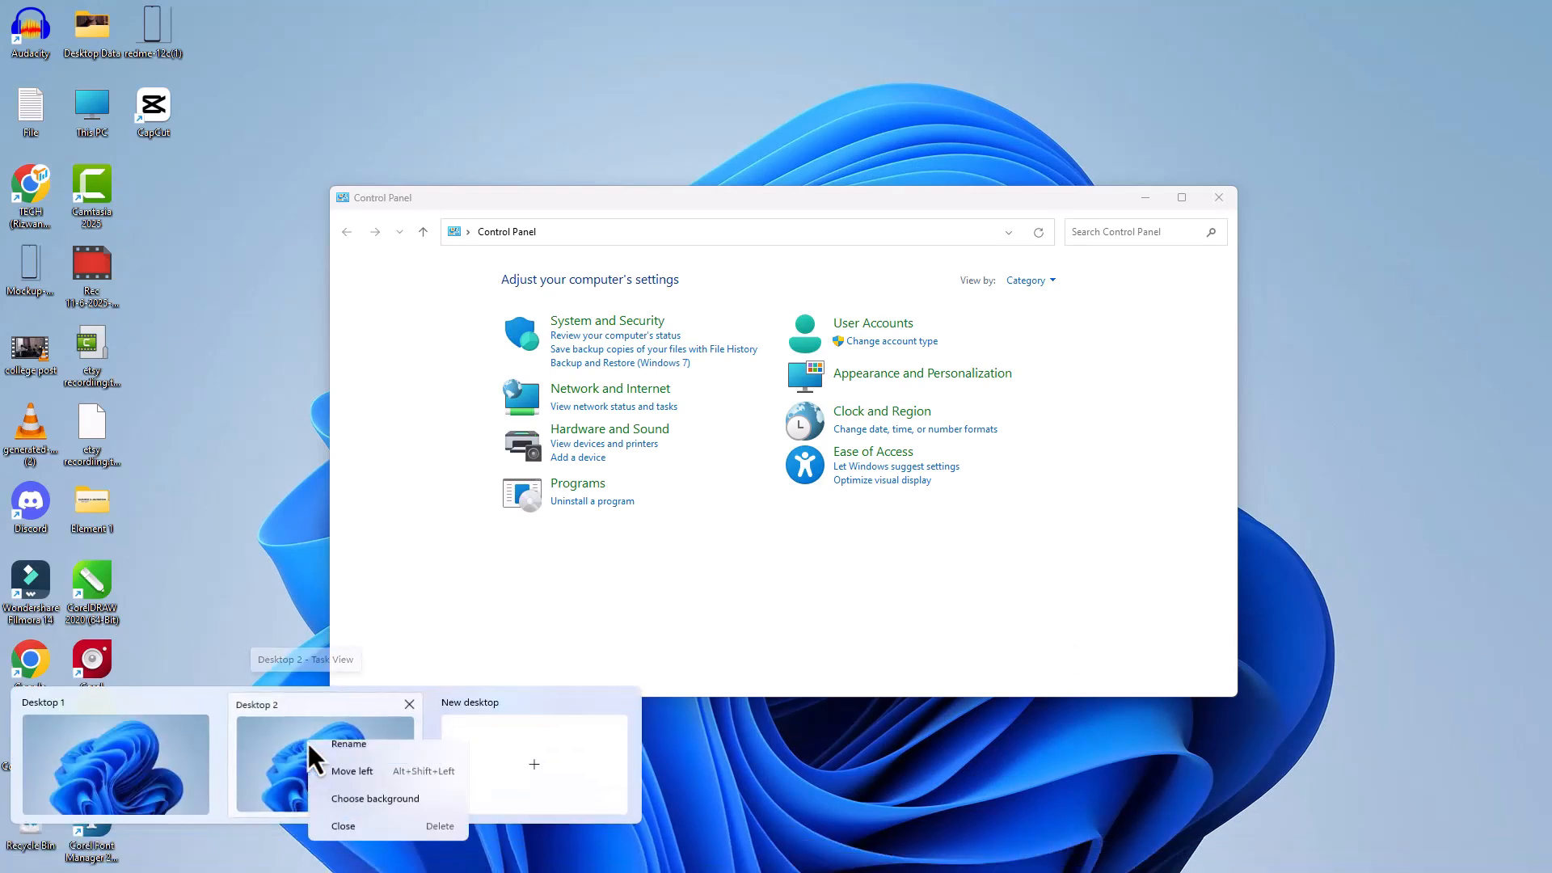
pyautogui.click(351, 758)
pyautogui.write('study')
pyautogui.press('Return')
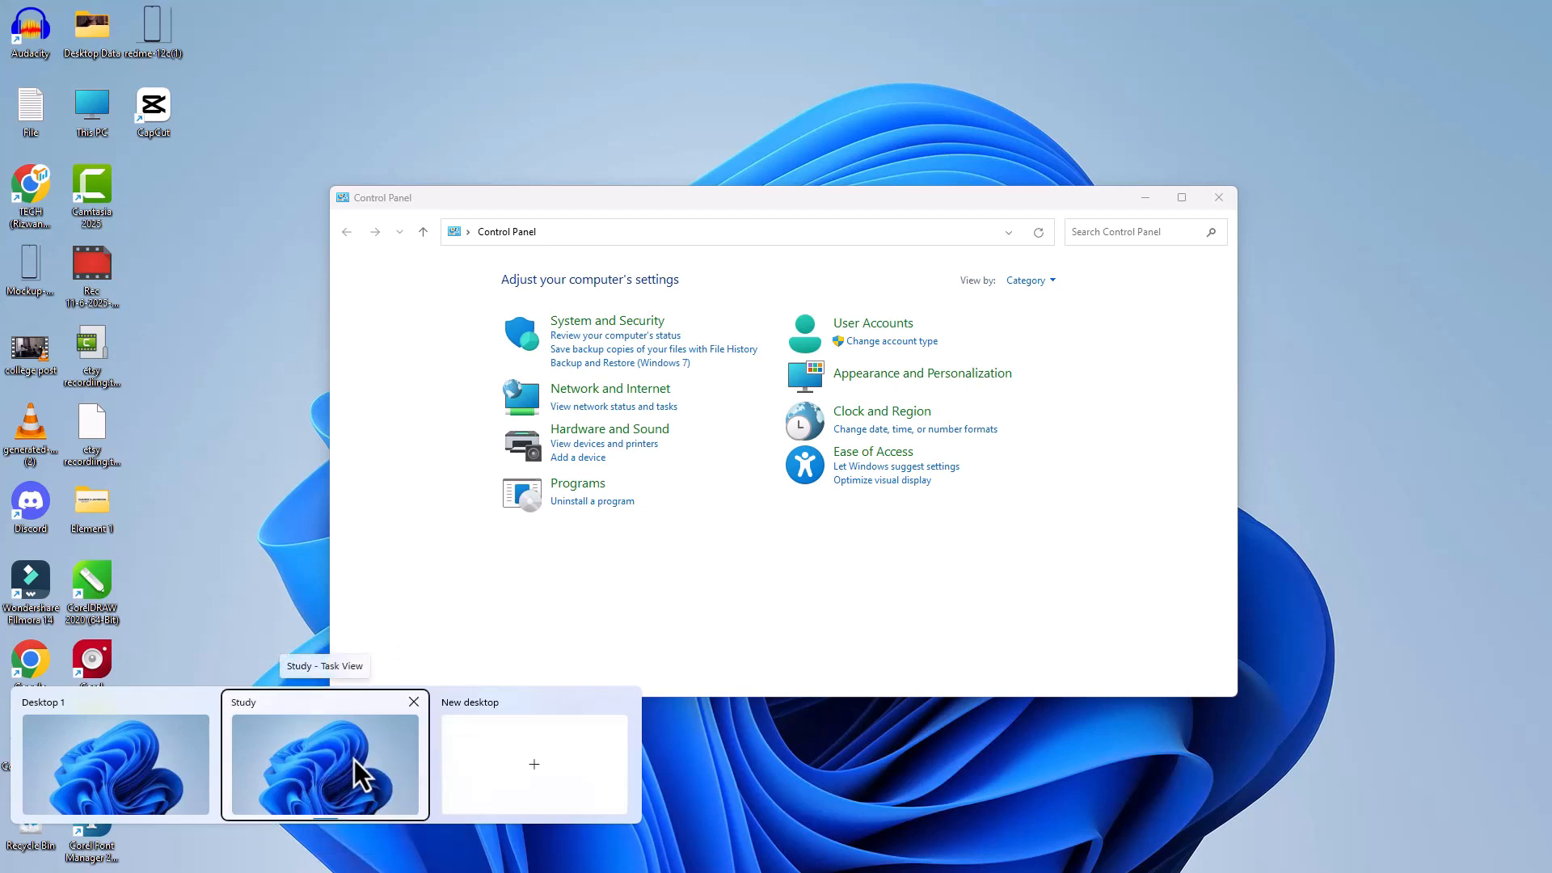
# - Switch to Desktop 1 and move its Downloads File Explorer window to the Study desktop using Task View
pyautogui.click(125, 756)
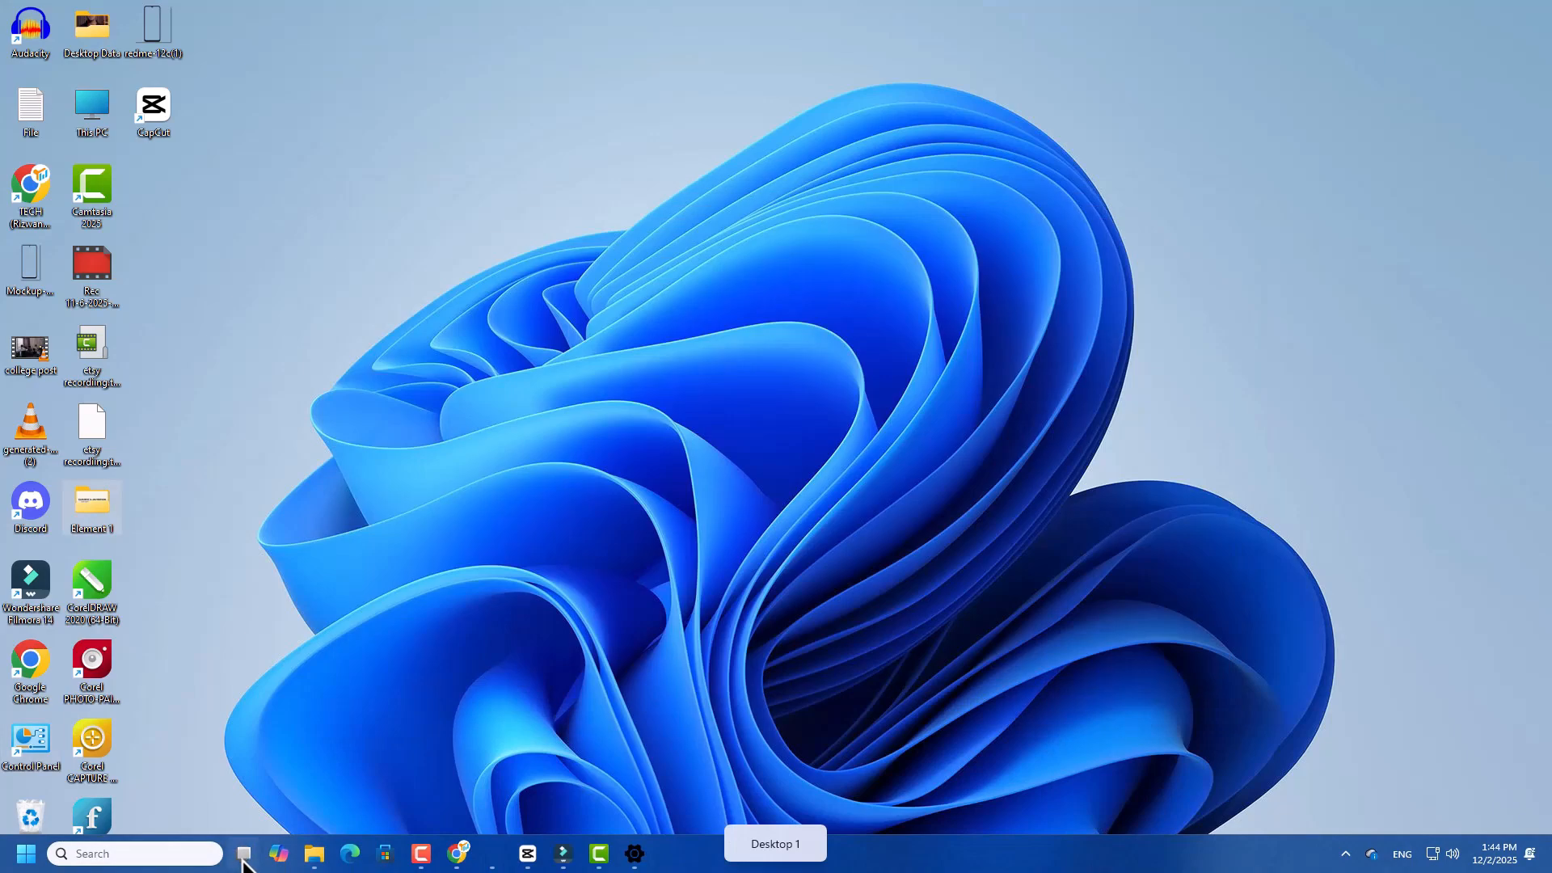
pyautogui.click(243, 855)
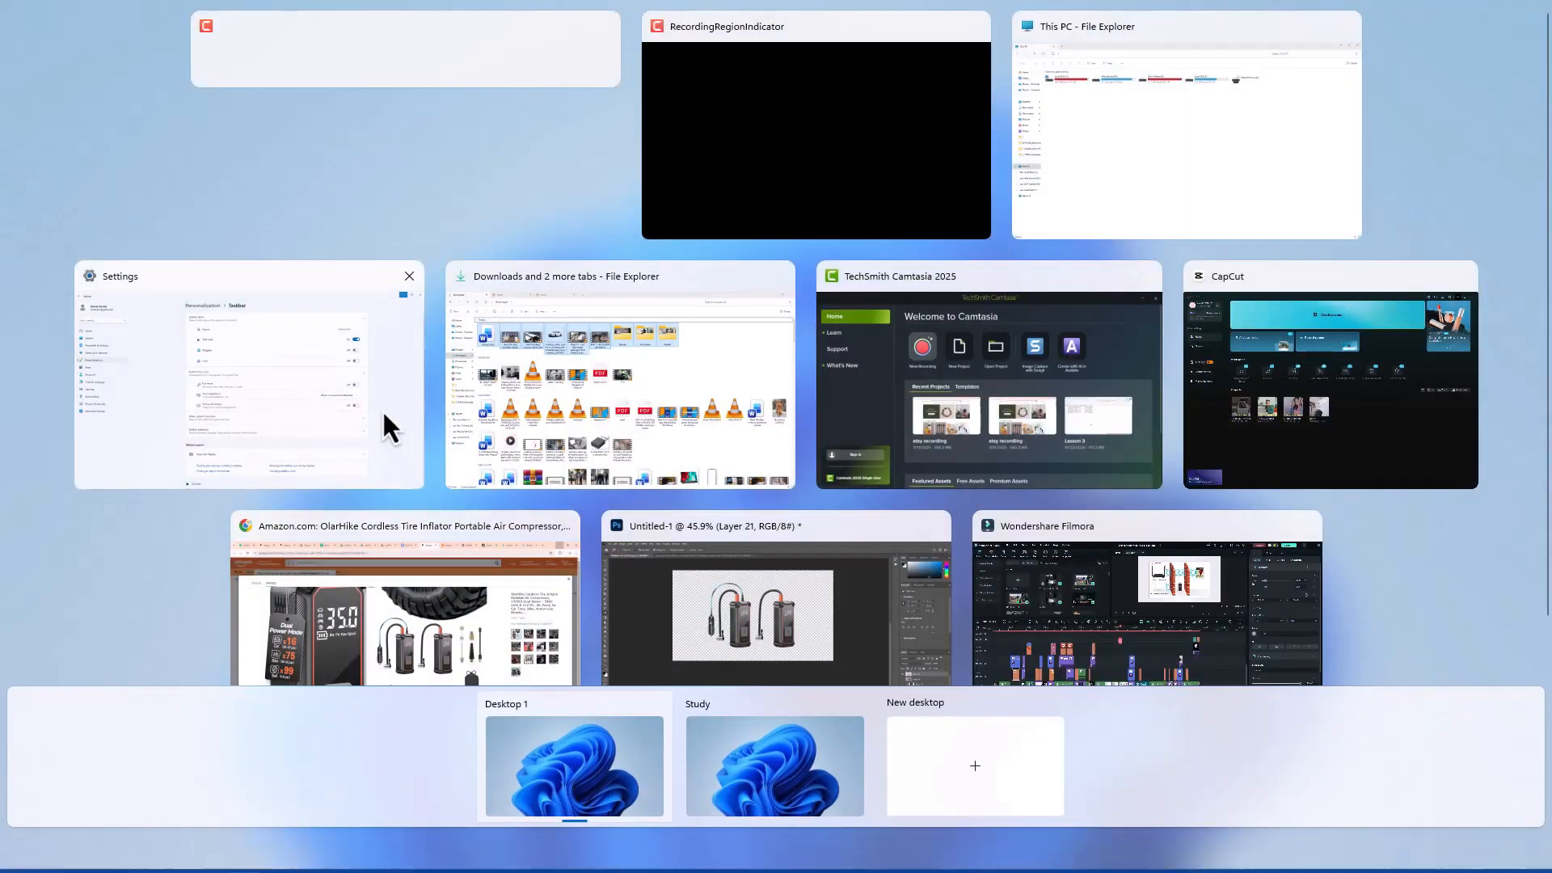
pyautogui.moveTo(554, 349); pyautogui.dragTo(823, 788)
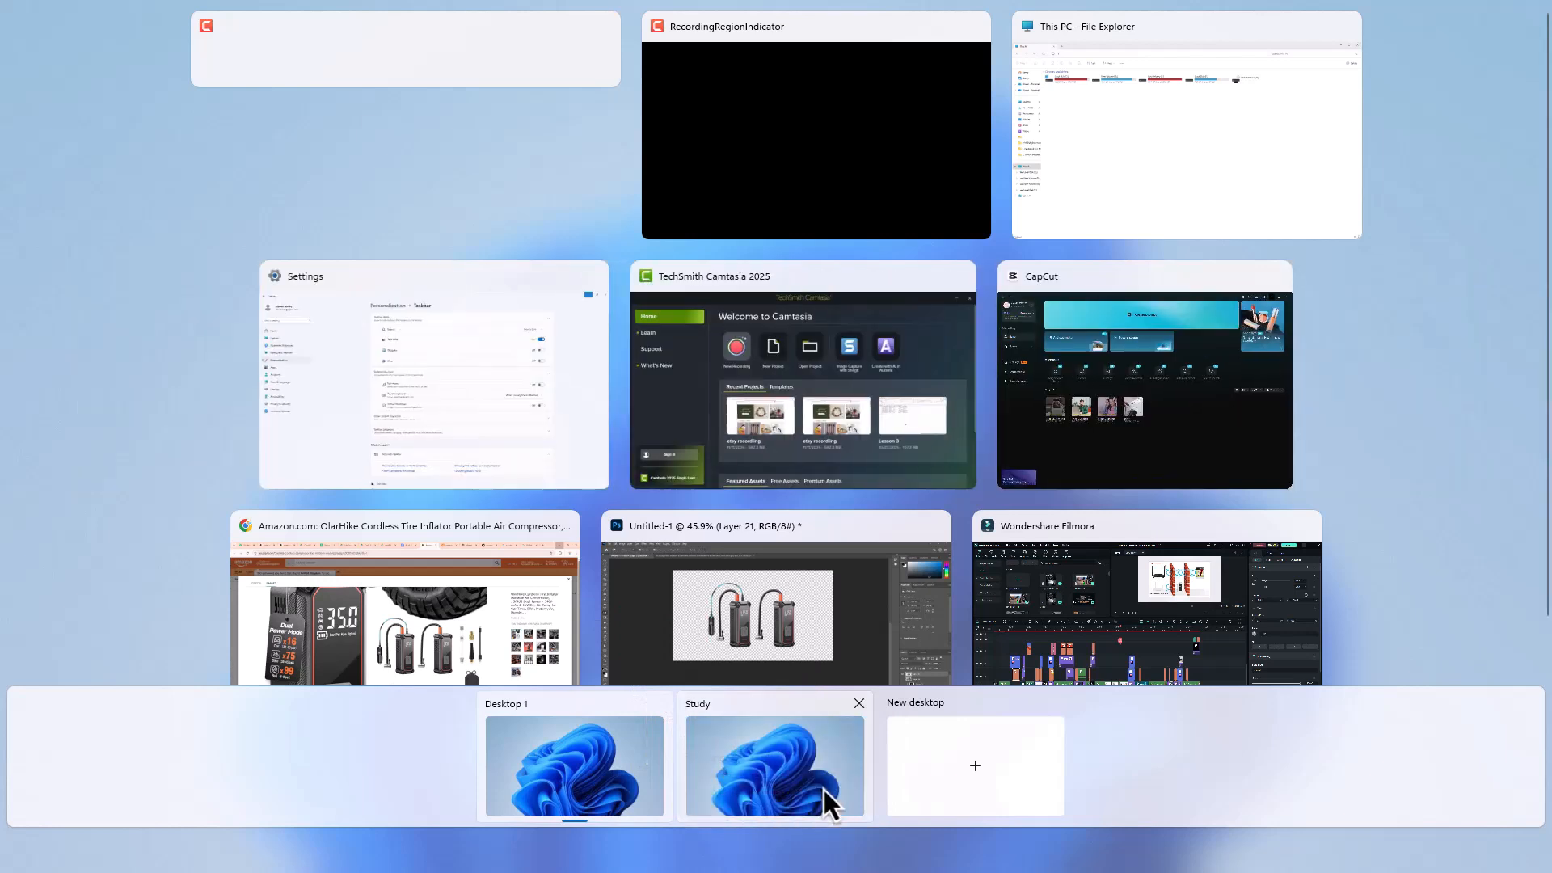
# - Switch to the Study desktop and close that virtual desktop
pyautogui.moveTo(827, 792)
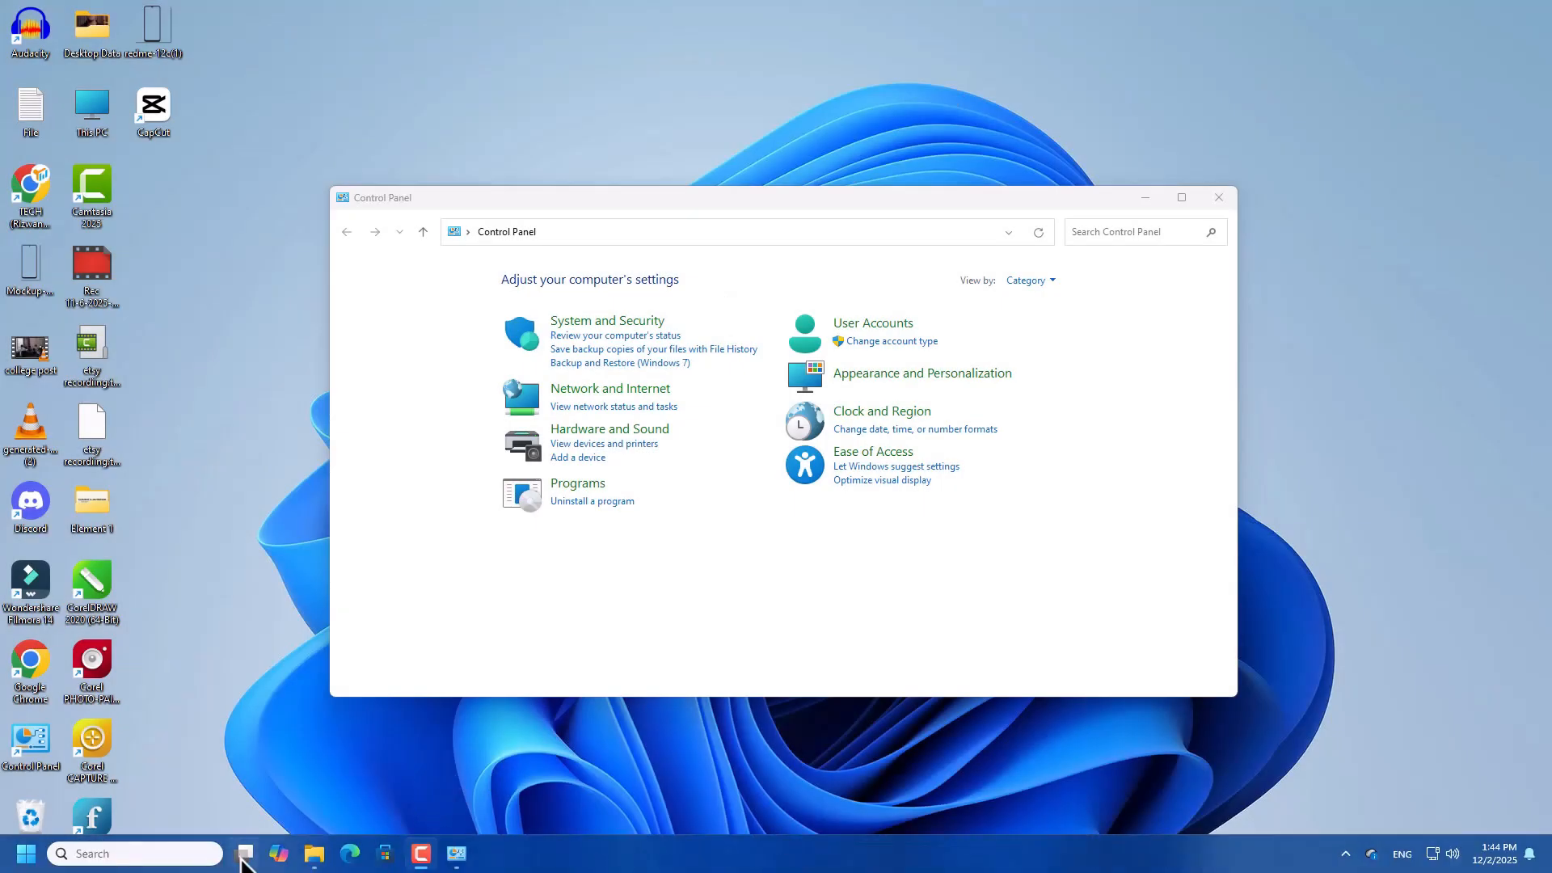
pyautogui.moveTo(242, 855)
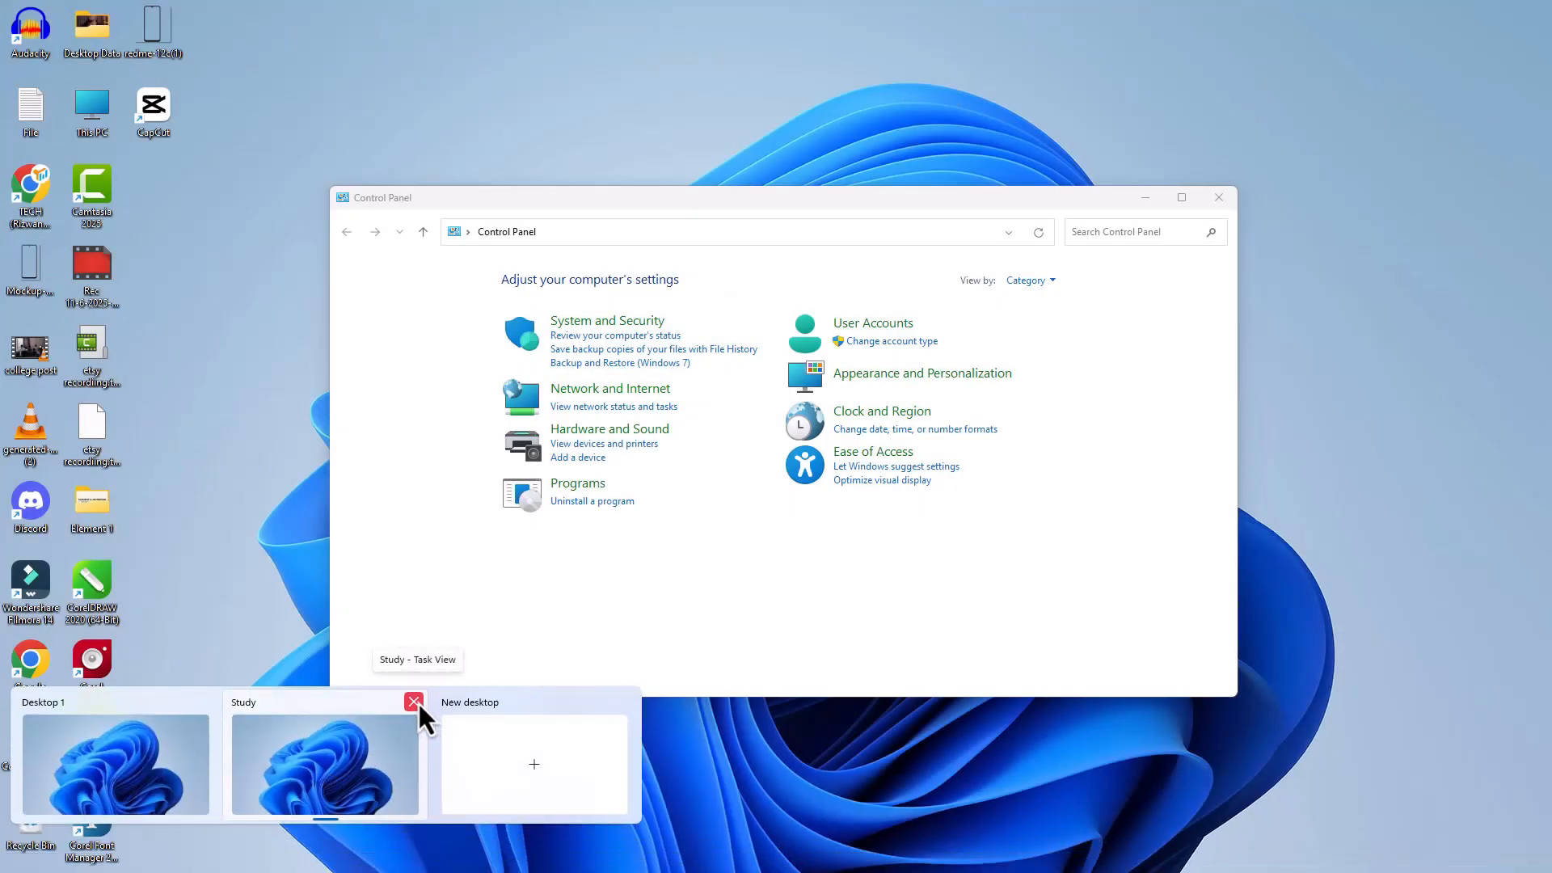
pyautogui.click(414, 701)
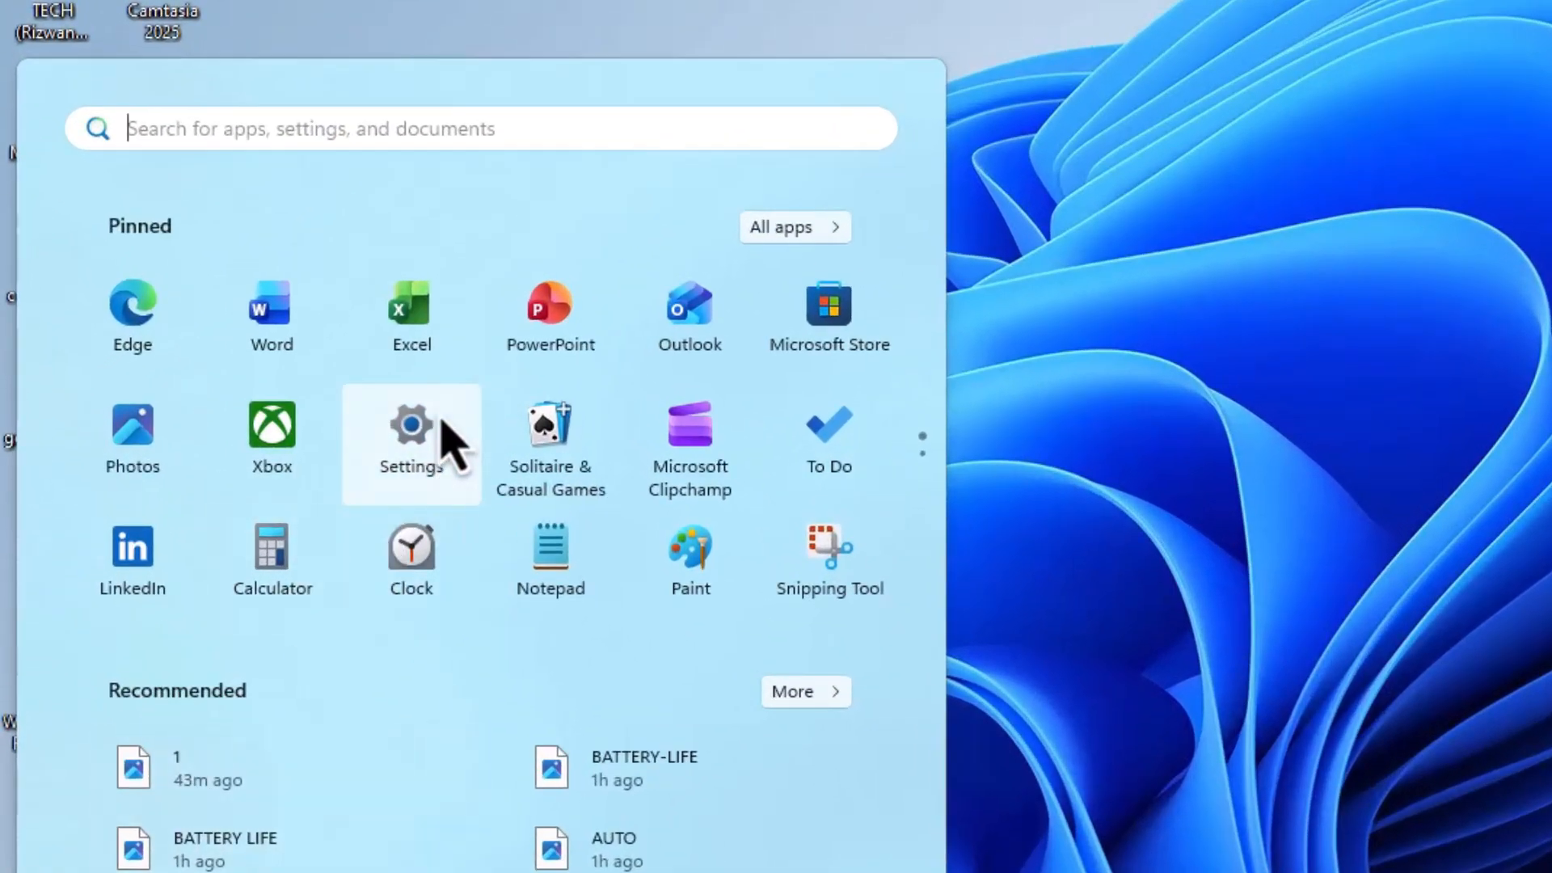
# - Turn off personalized ads based on the advertising ID in the General page of the Privacy & security settings
pyautogui.click(442, 422)
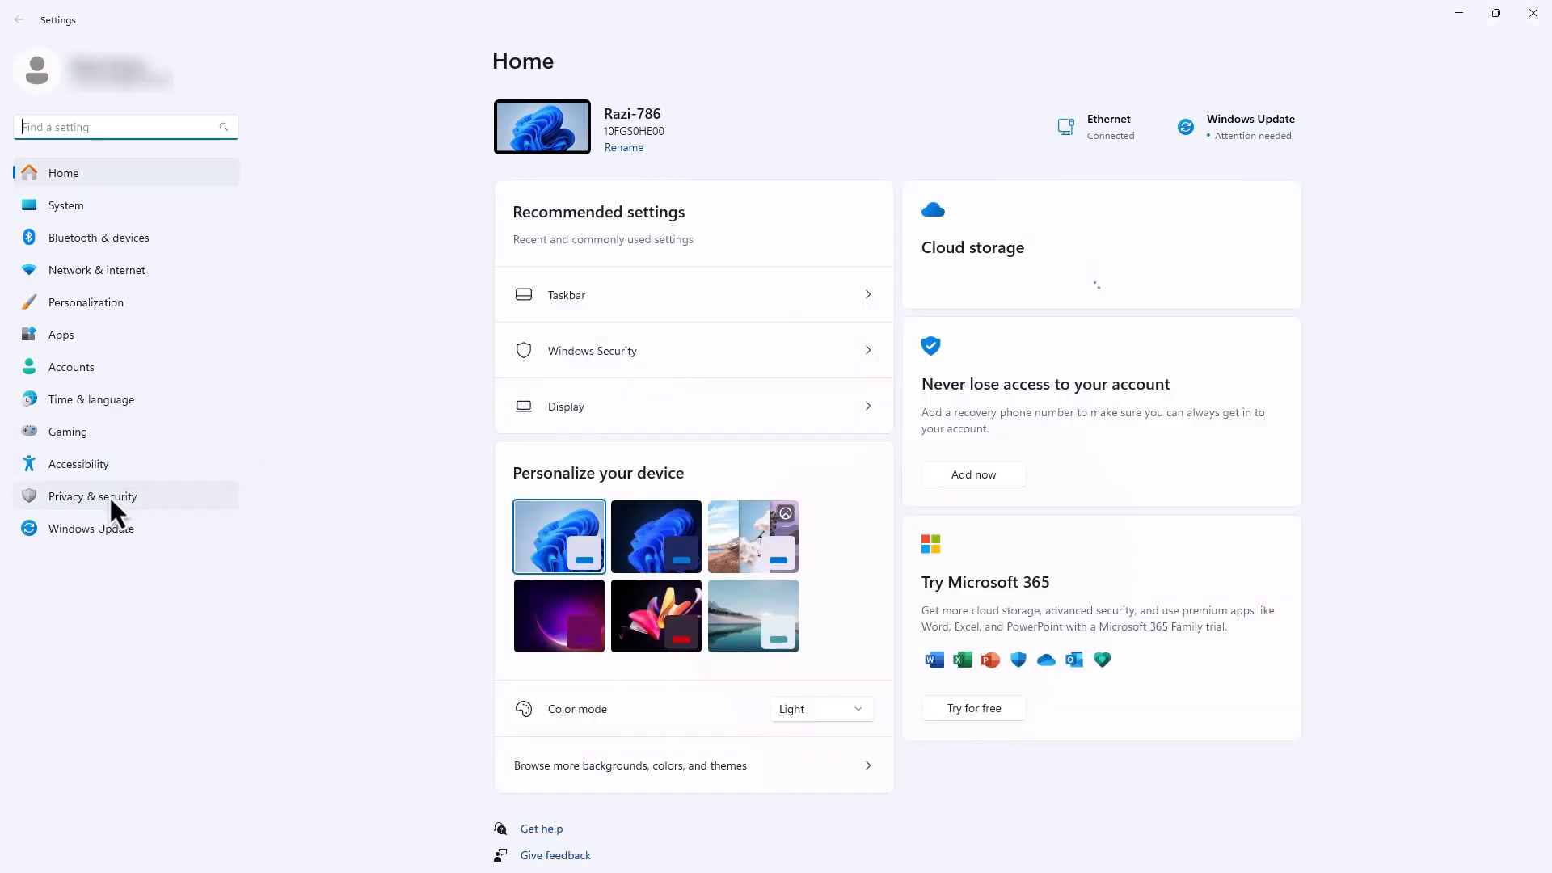
pyautogui.click(108, 497)
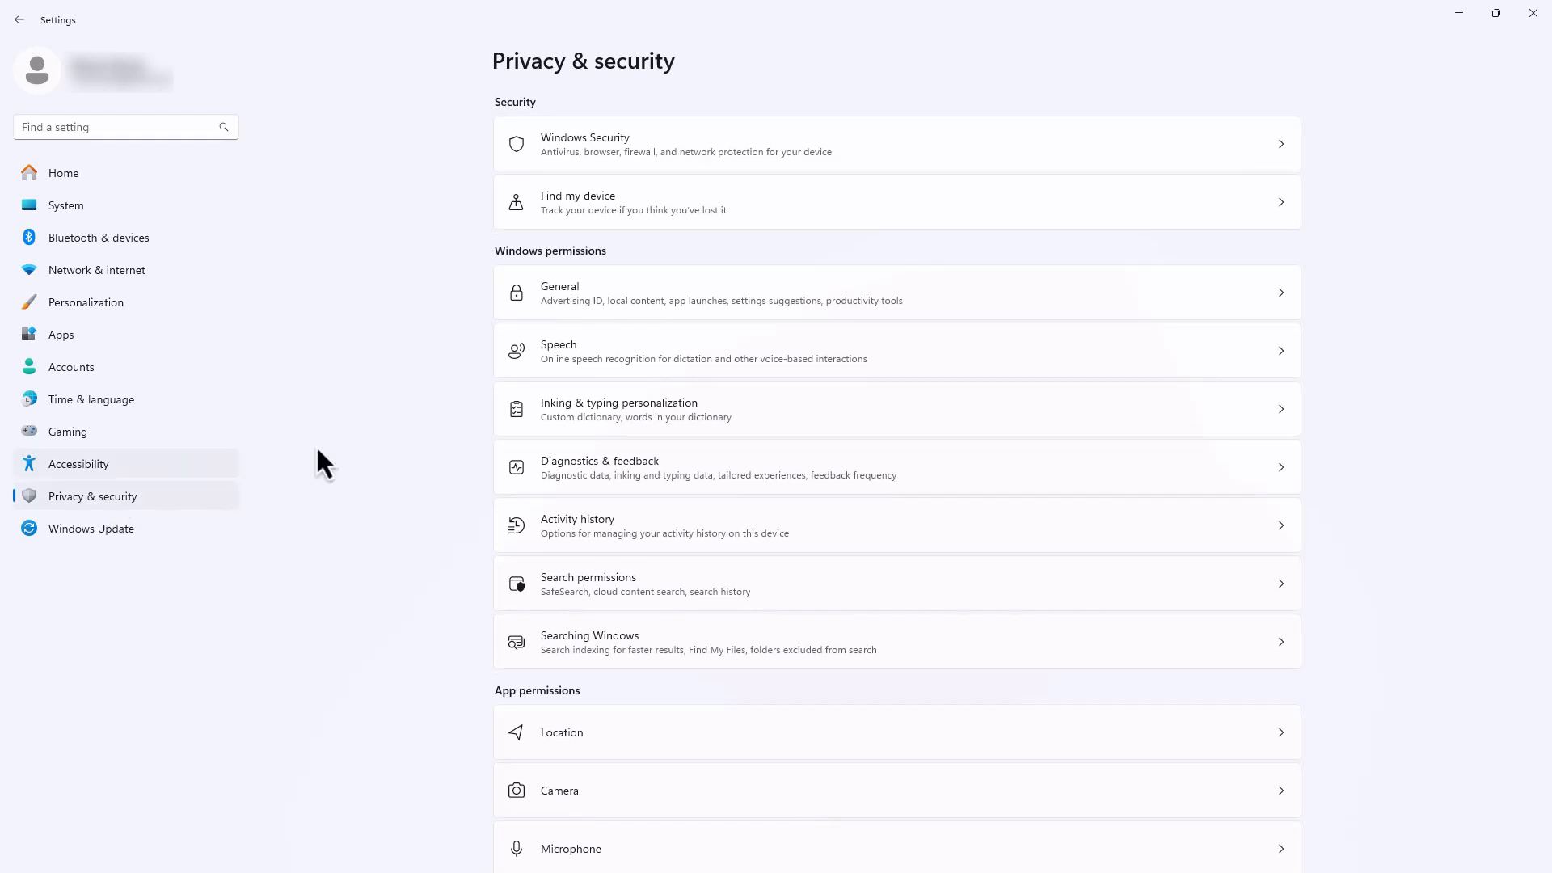
pyautogui.click(716, 292)
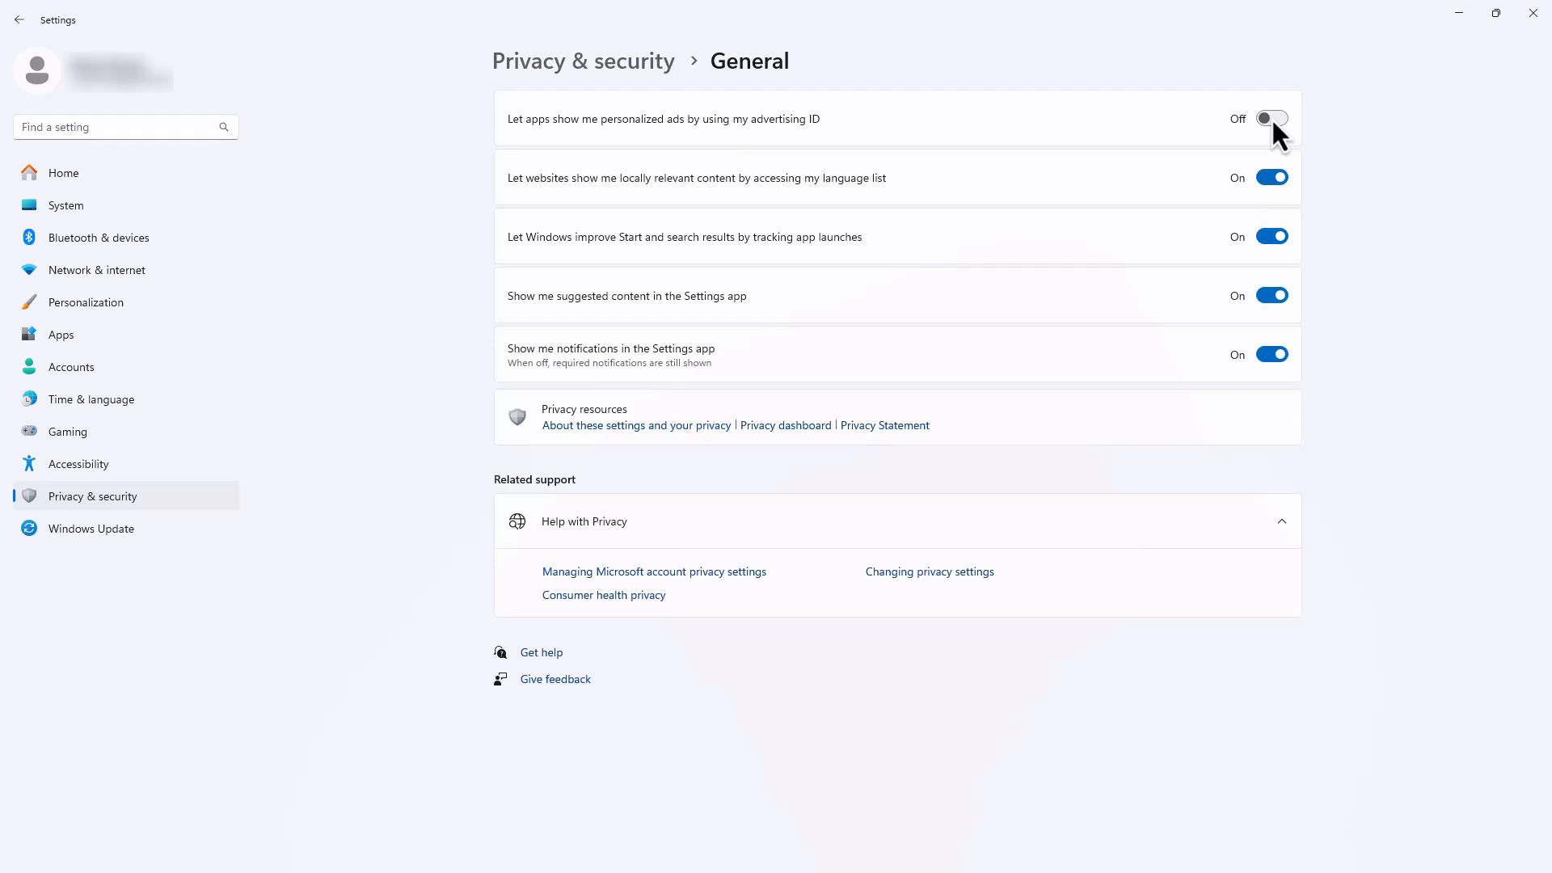
# - Go to the Location page of the Privacy & security settings and turn off Location services
pyautogui.click(23, 27)
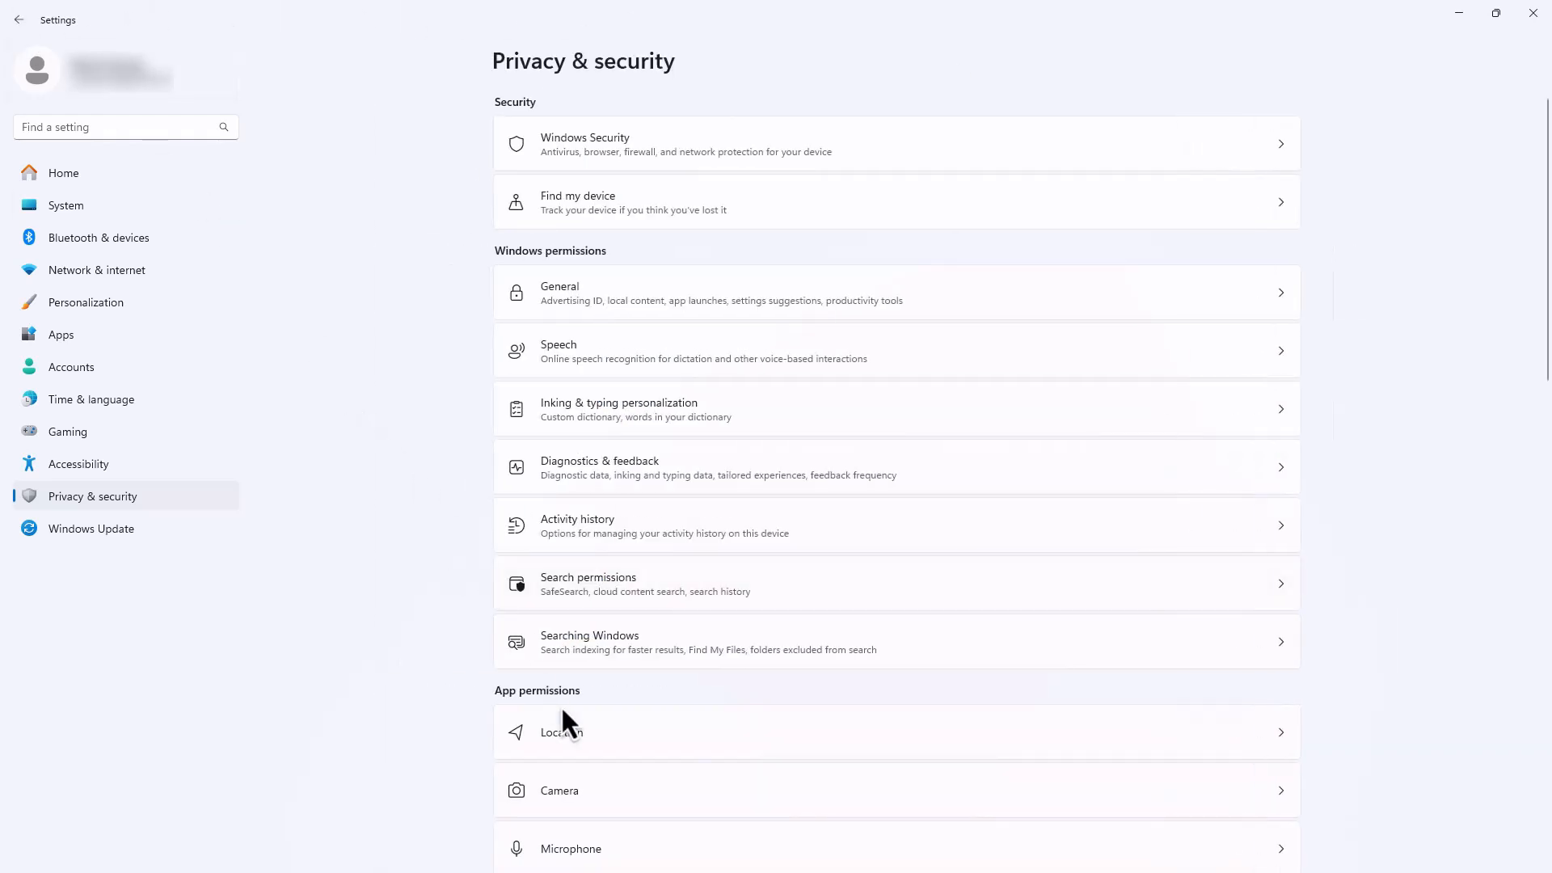
pyautogui.click(597, 751)
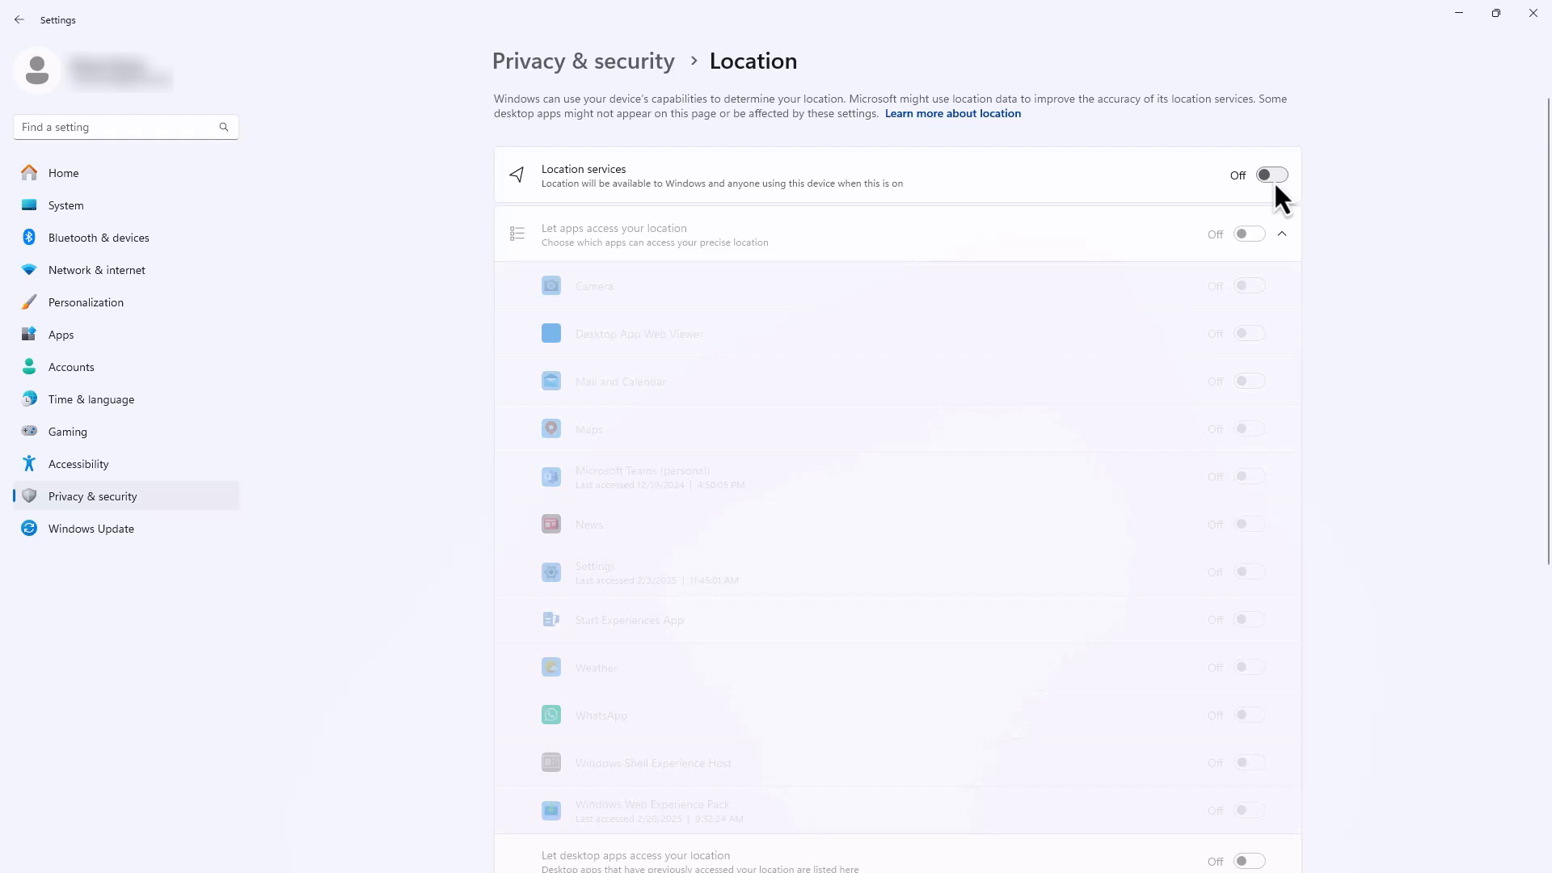
# - Go to the Camera page of the Privacy & security settings and review which apps have camera access
pyautogui.click(20, 20)
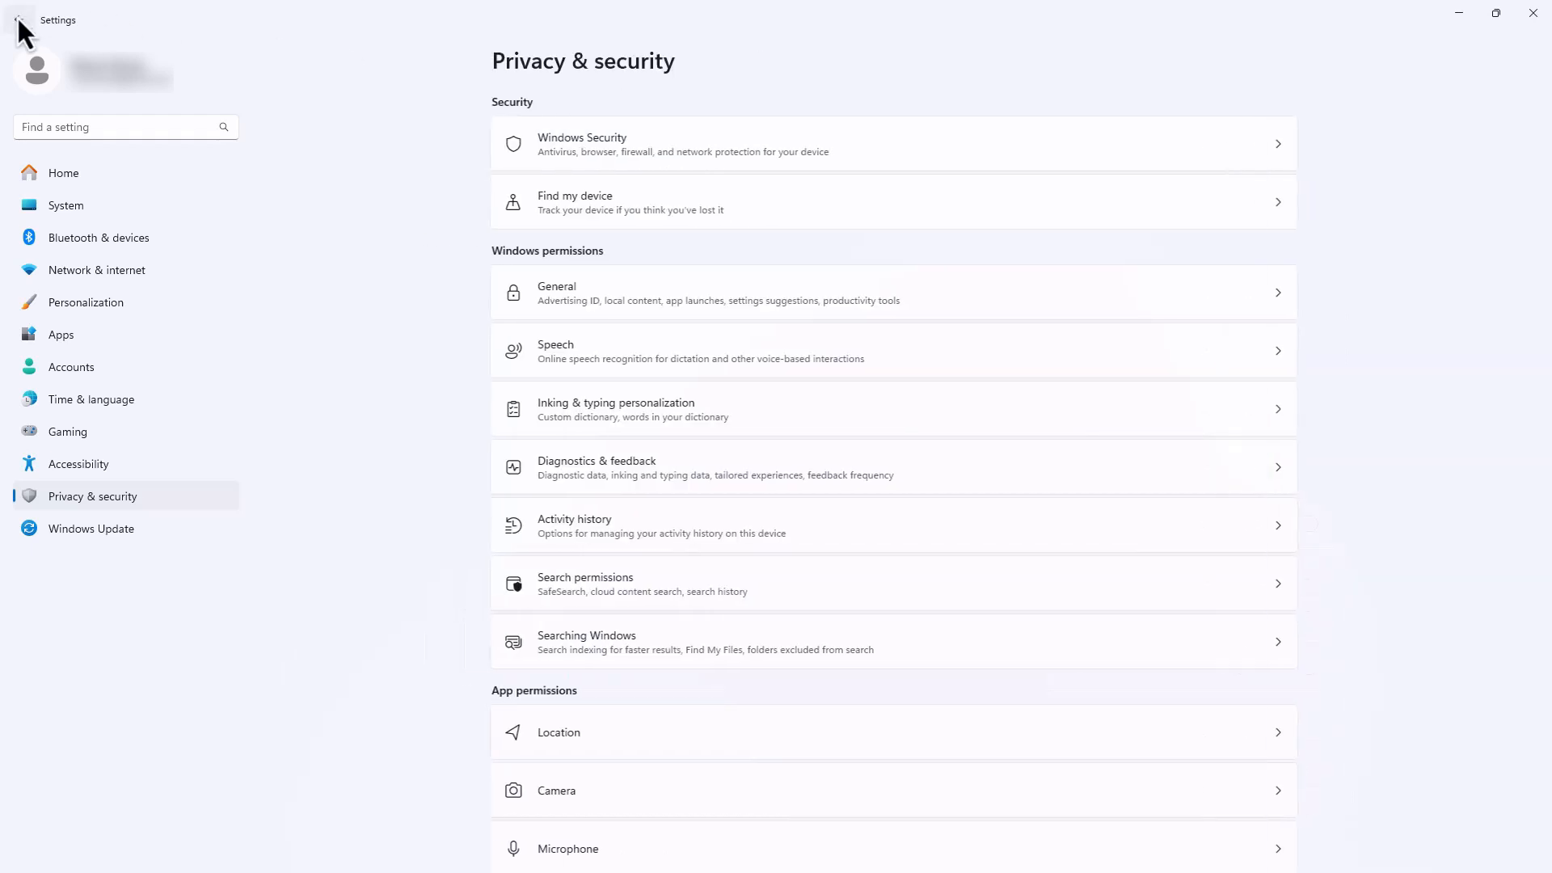
pyautogui.click(614, 814)
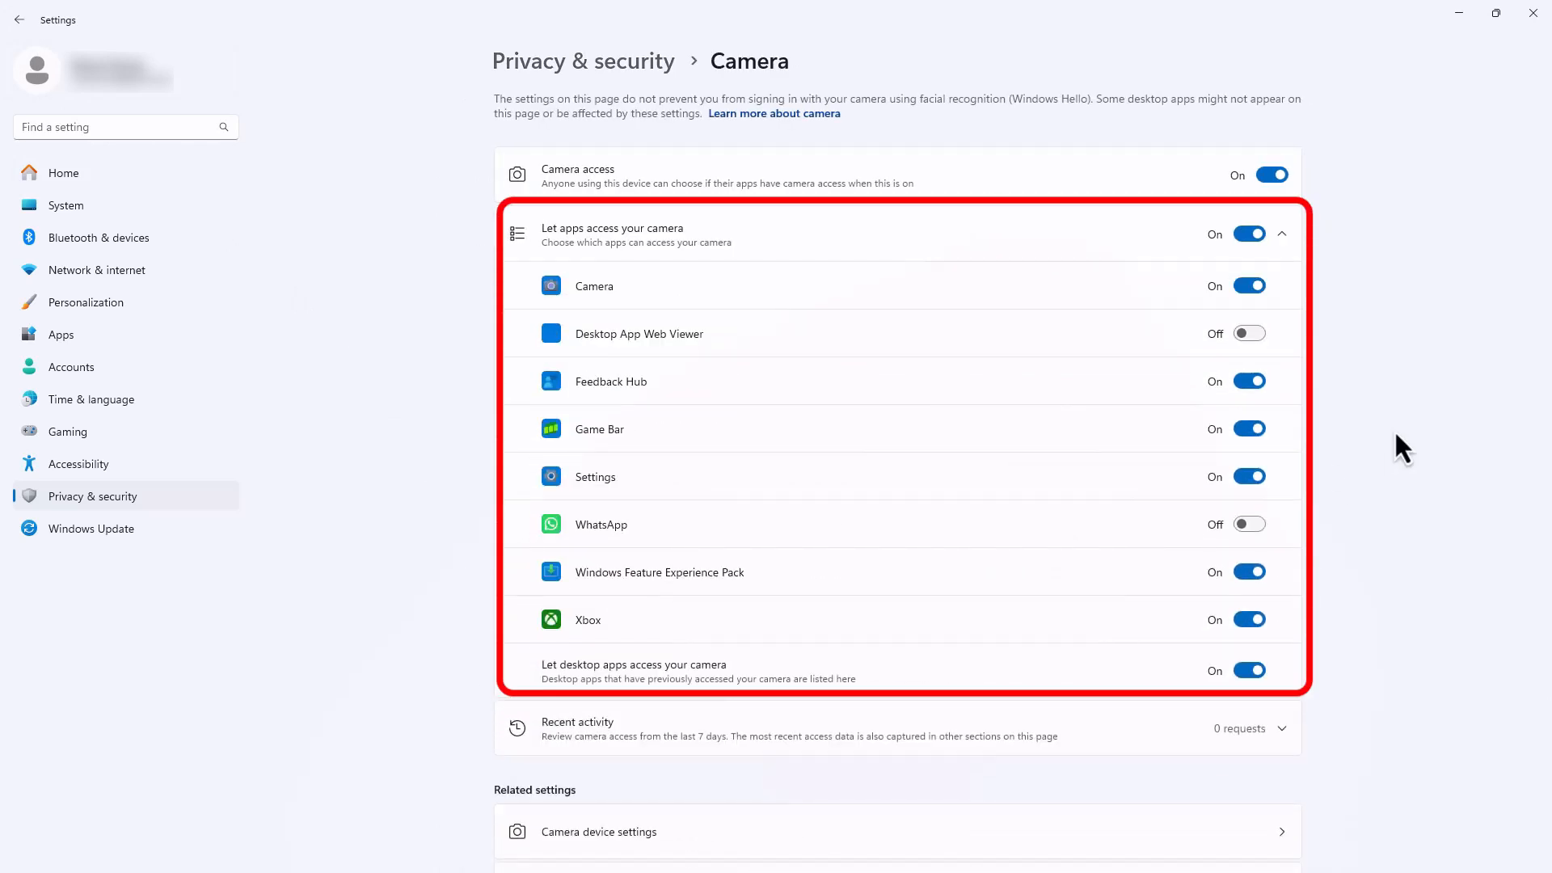
# - Go to the Microphone page of the Privacy & security settings, review the apps' microphone access and expand Recent activity
pyautogui.click(20, 22)
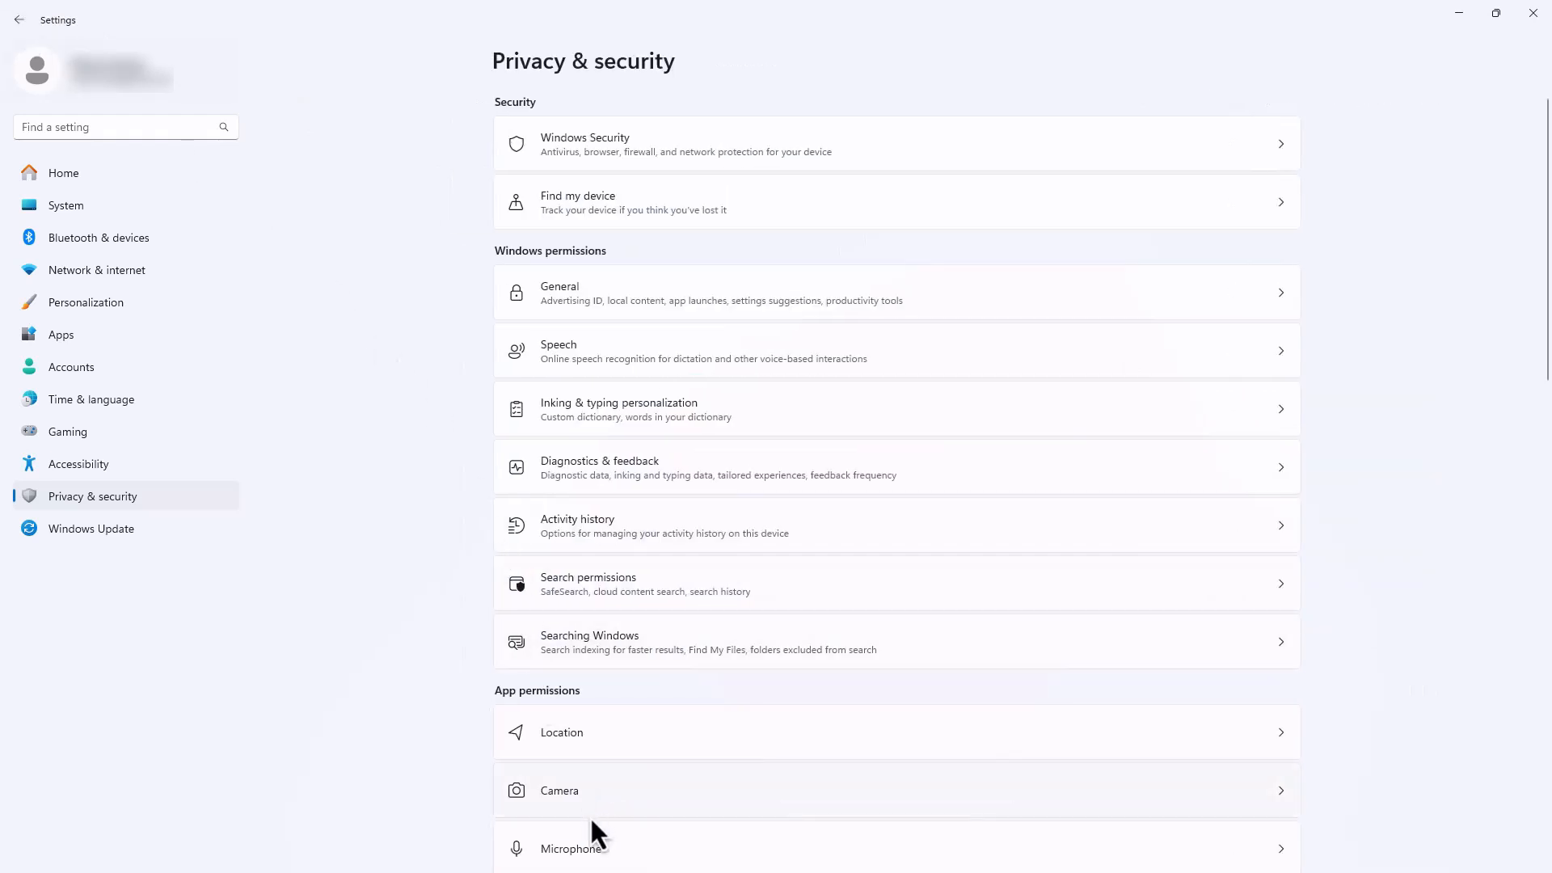
pyautogui.click(599, 854)
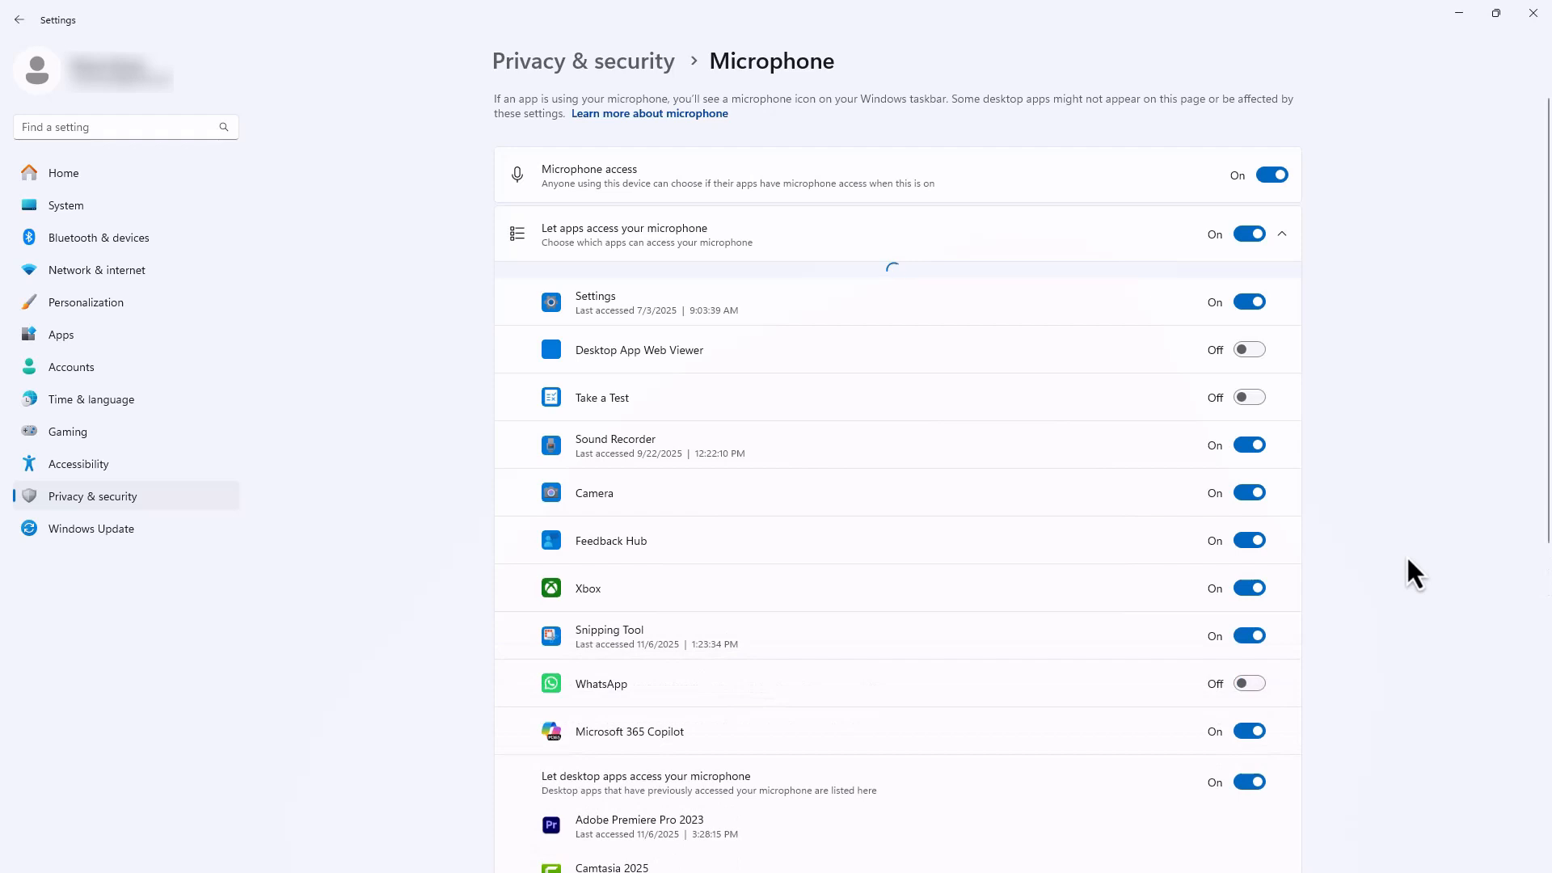
pyautogui.scroll(-10, 1374, 552)
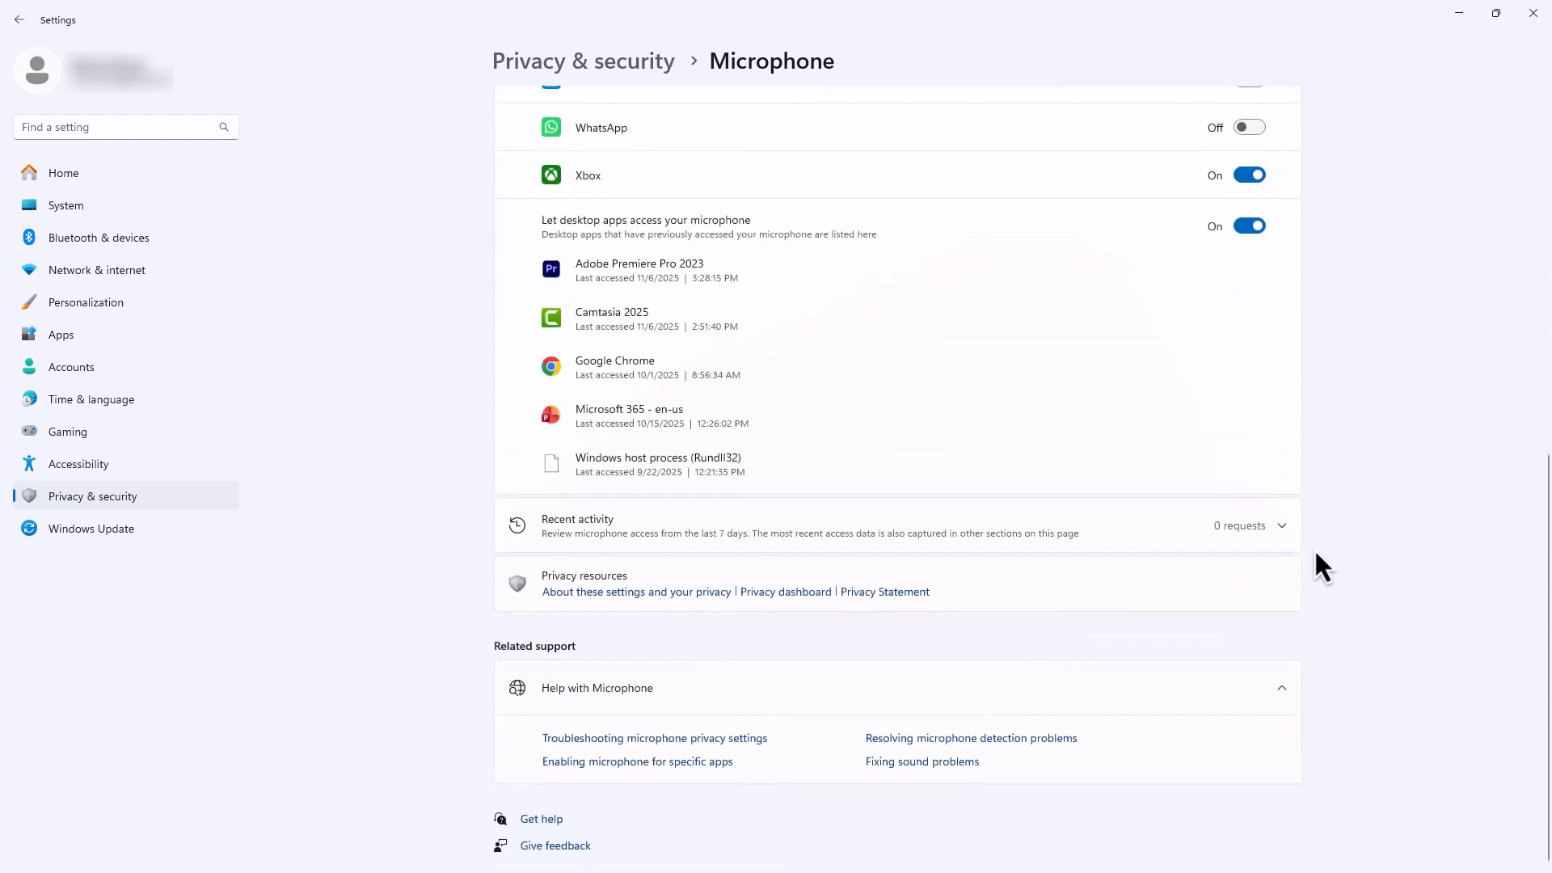
pyautogui.click(1236, 535)
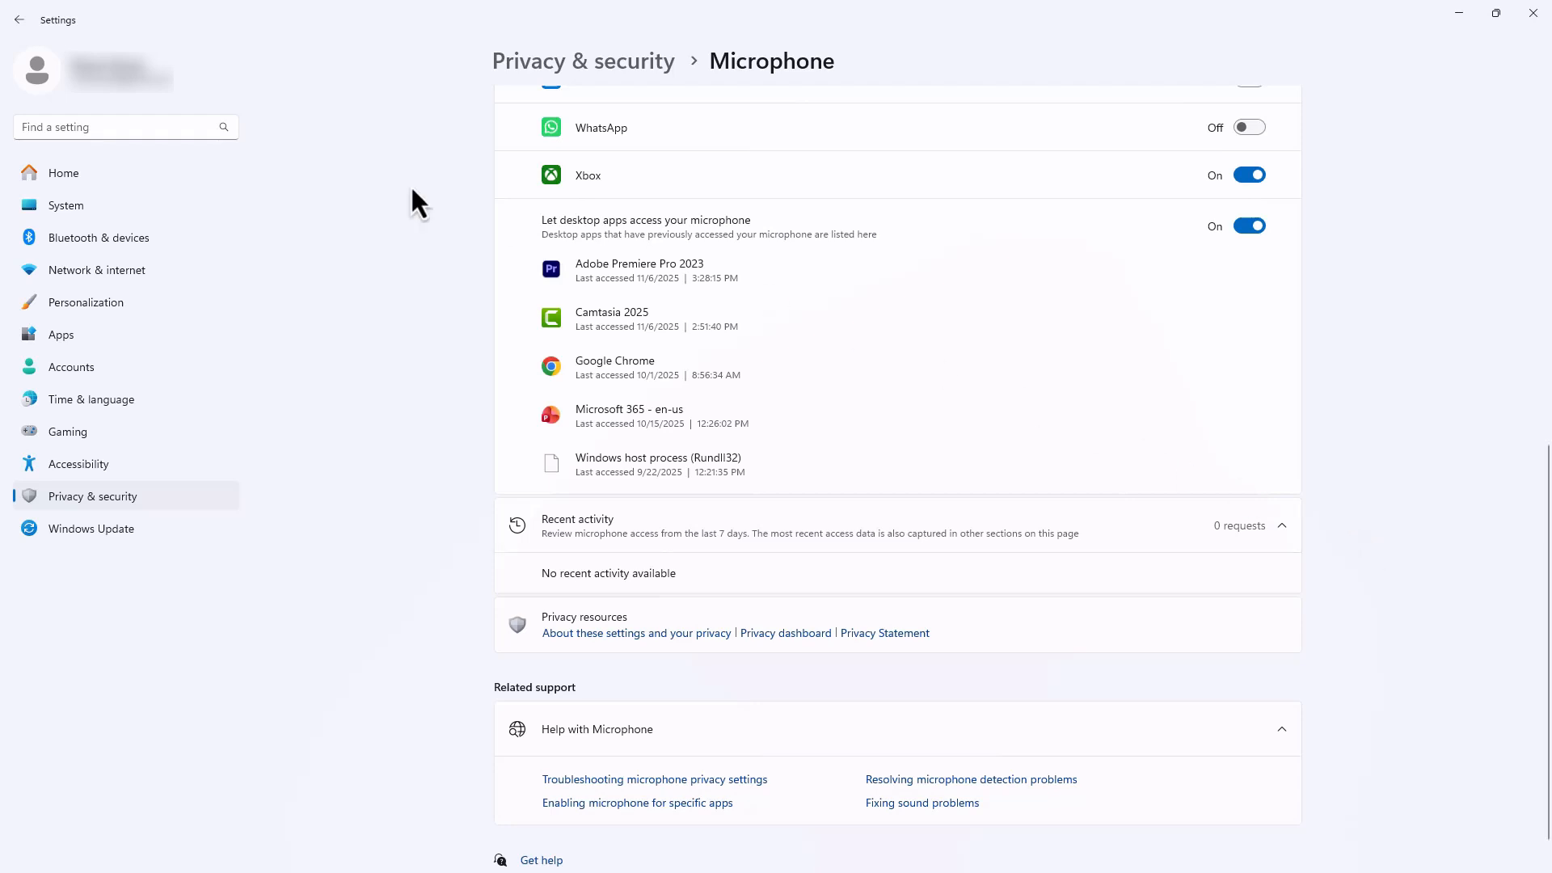
# - Open Virus & threat protection from the Windows Security page of Privacy & security and bring up the Ransomware protection settings
pyautogui.click(18, 19)
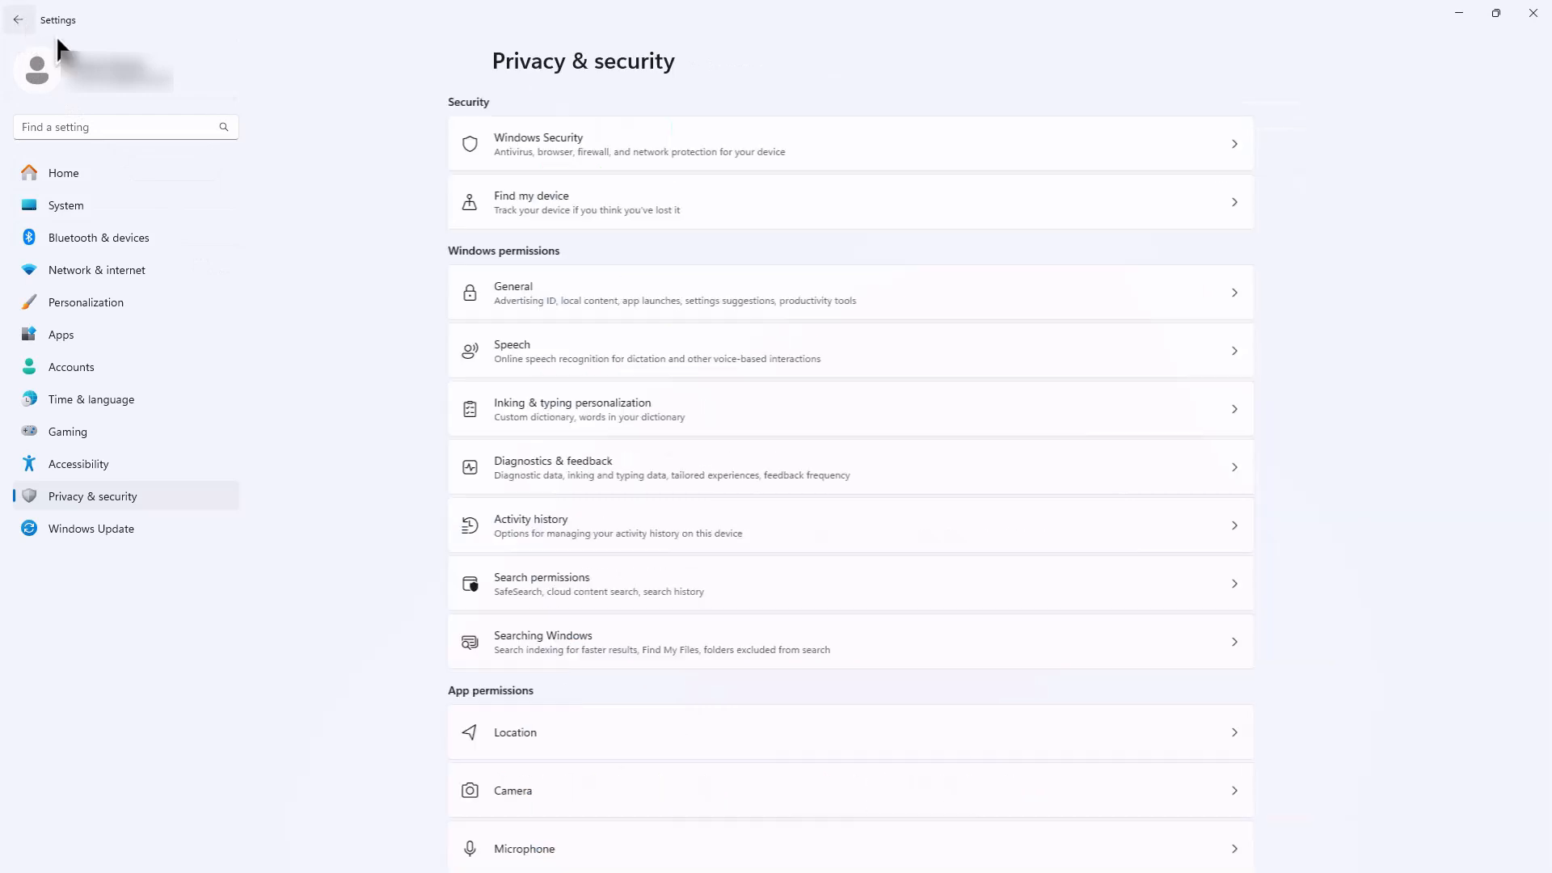
pyautogui.click(1094, 149)
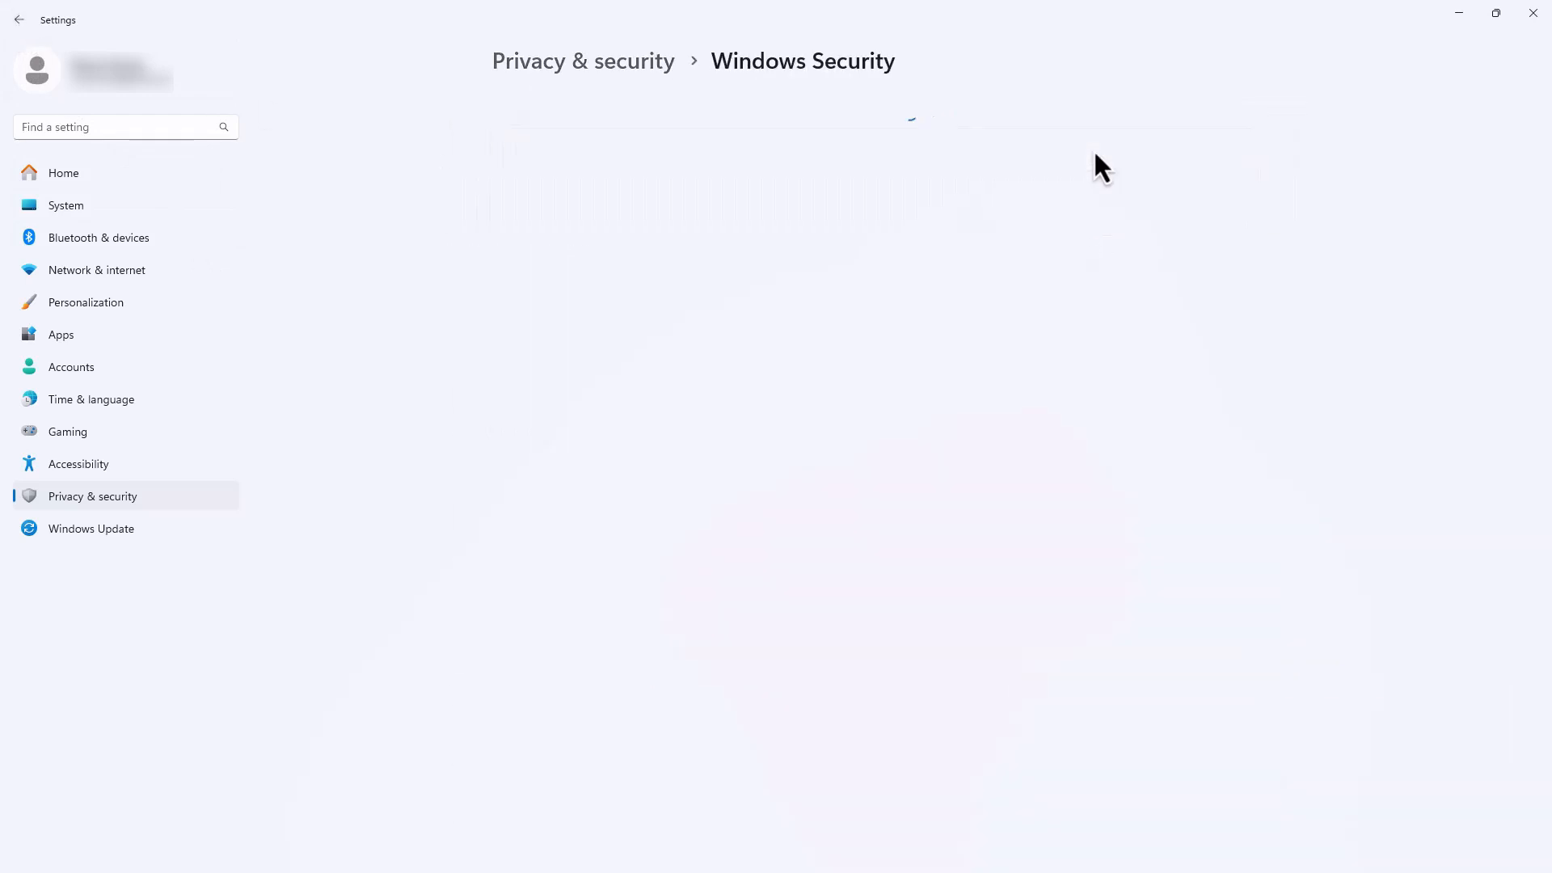
pyautogui.click(608, 235)
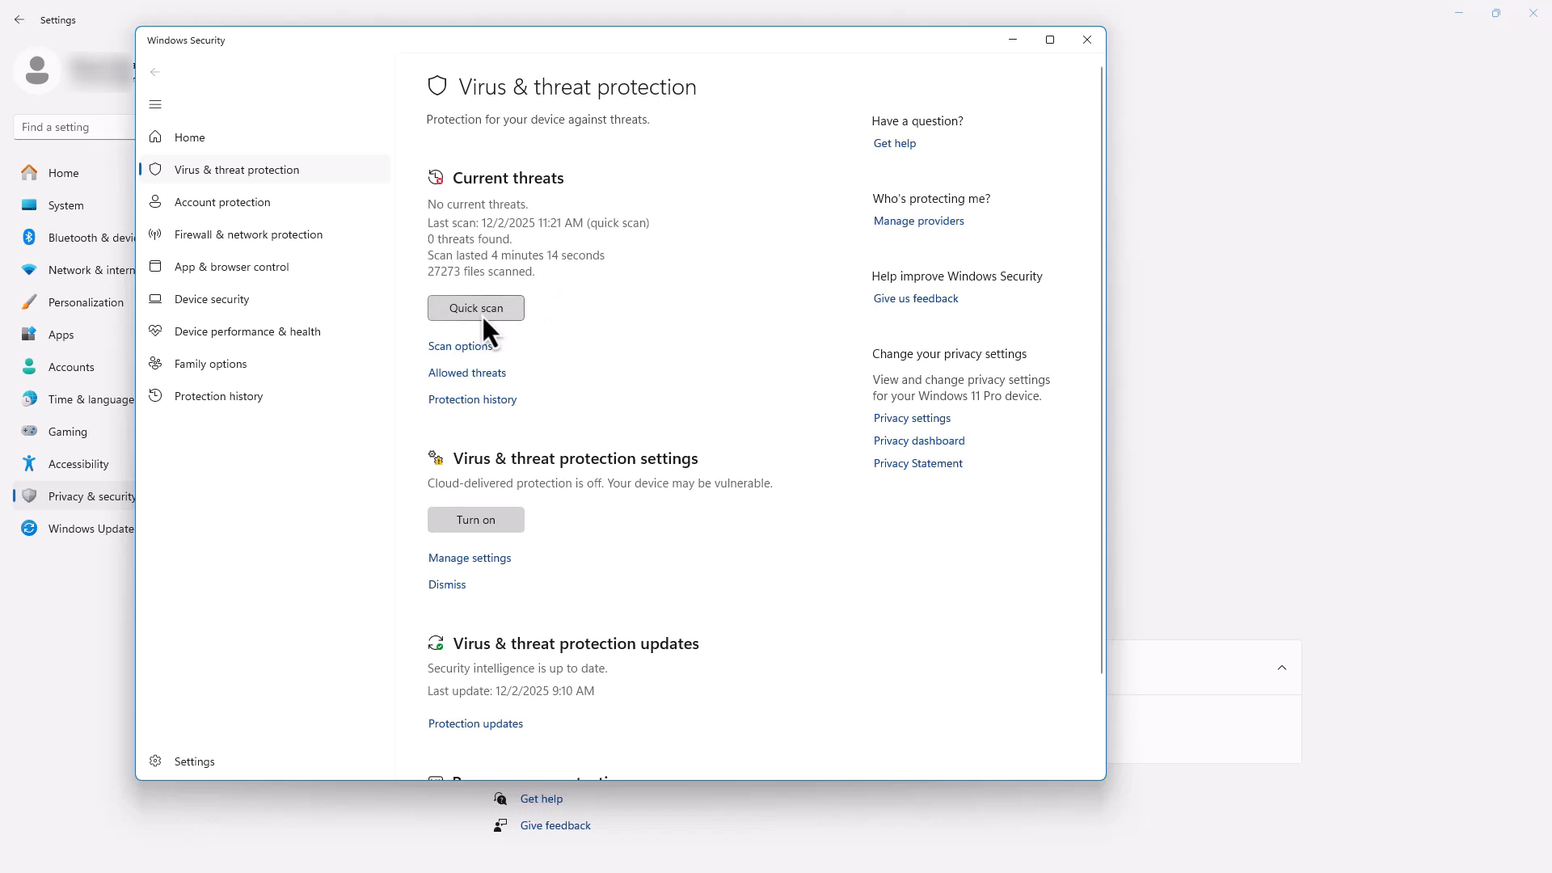
pyautogui.click(481, 313)
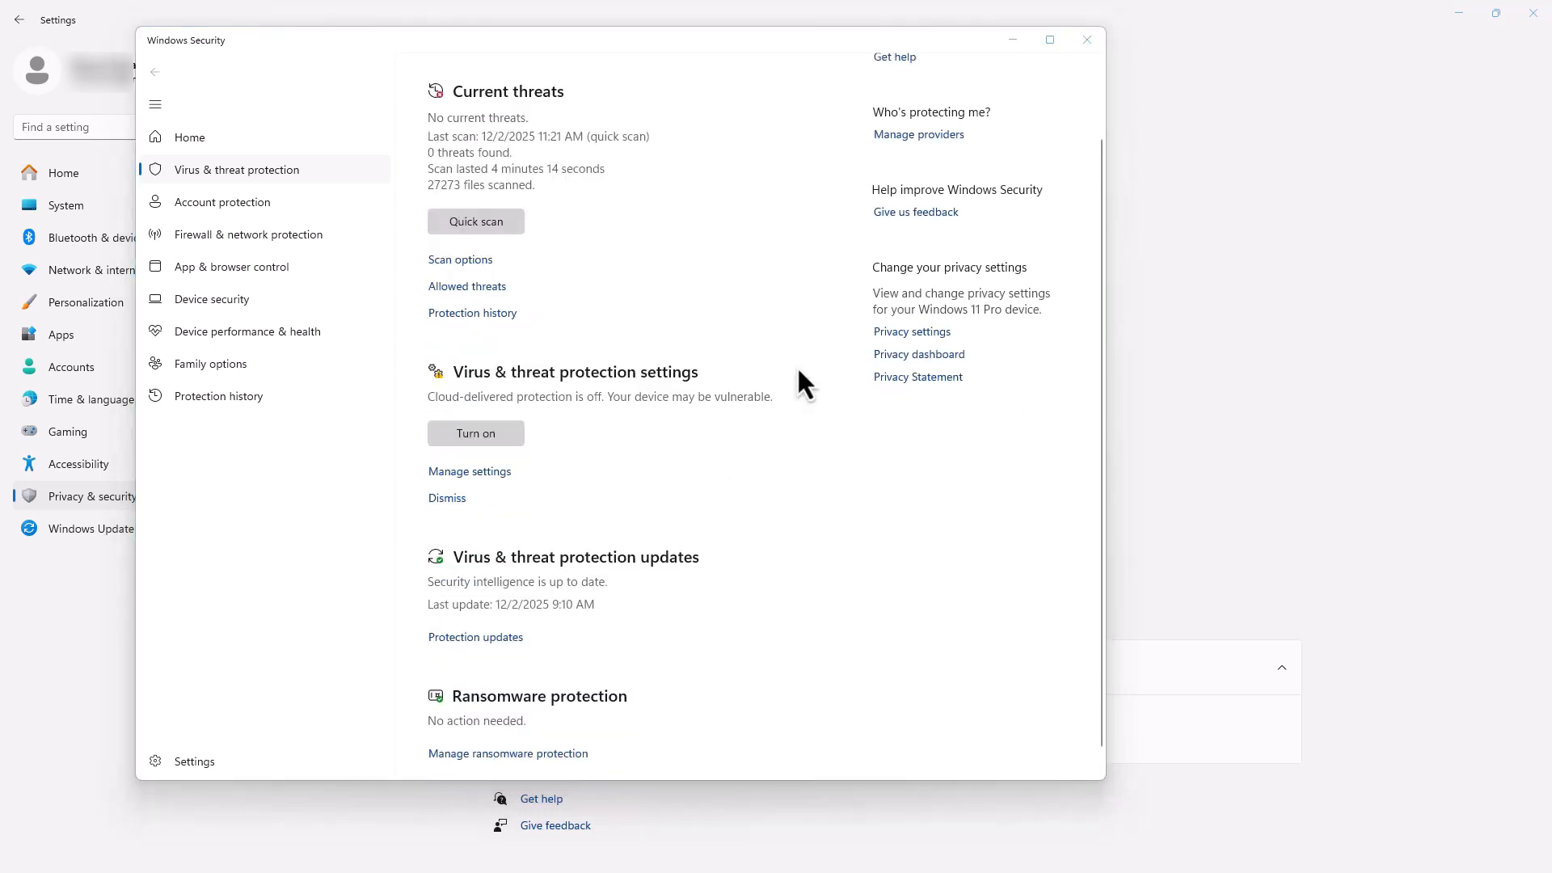
pyautogui.click(557, 754)
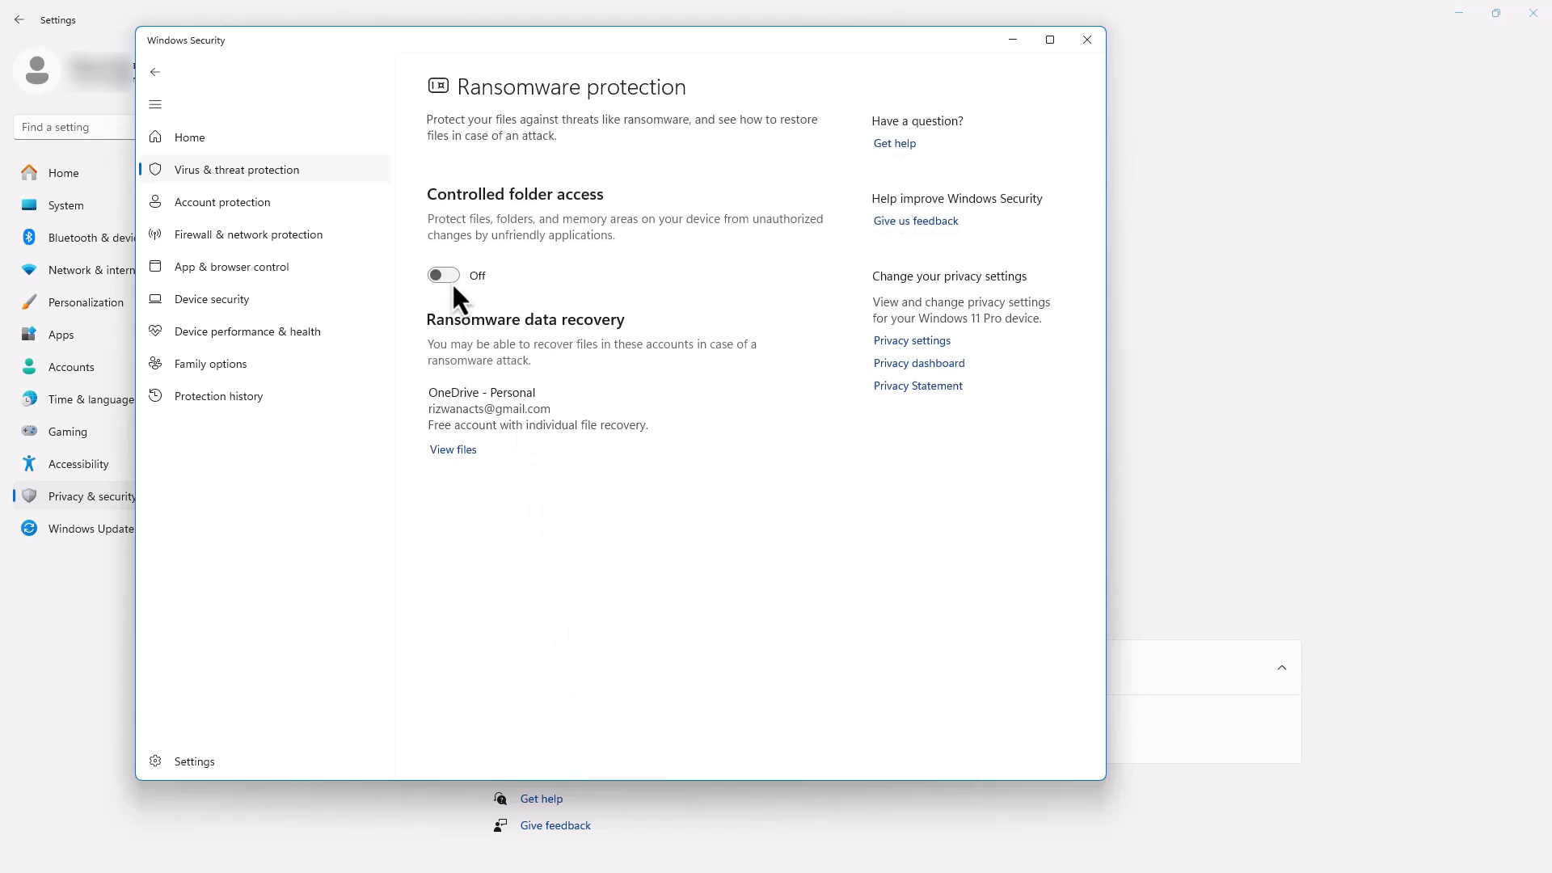